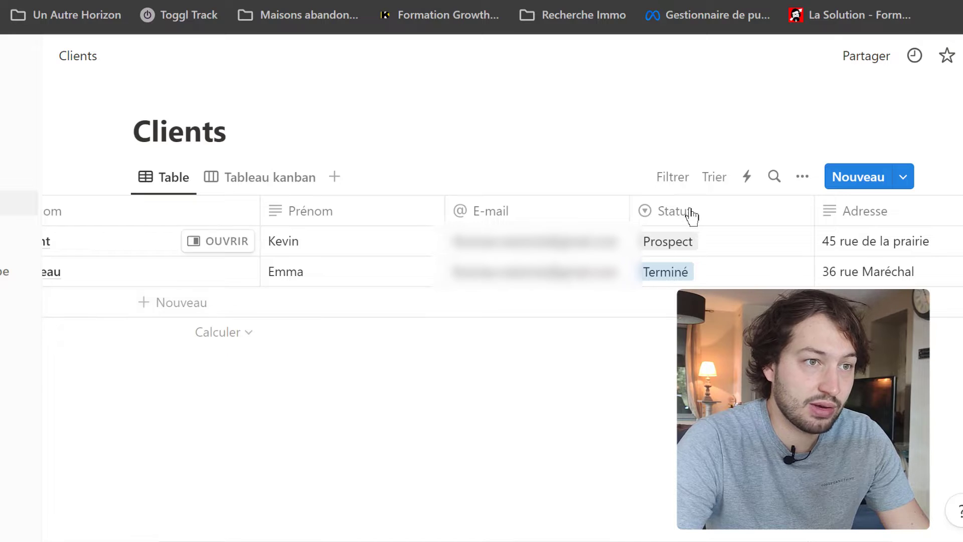
Step: Look through the Statut options available for the client marked Prospect in the Clients table
left_click(714, 240)
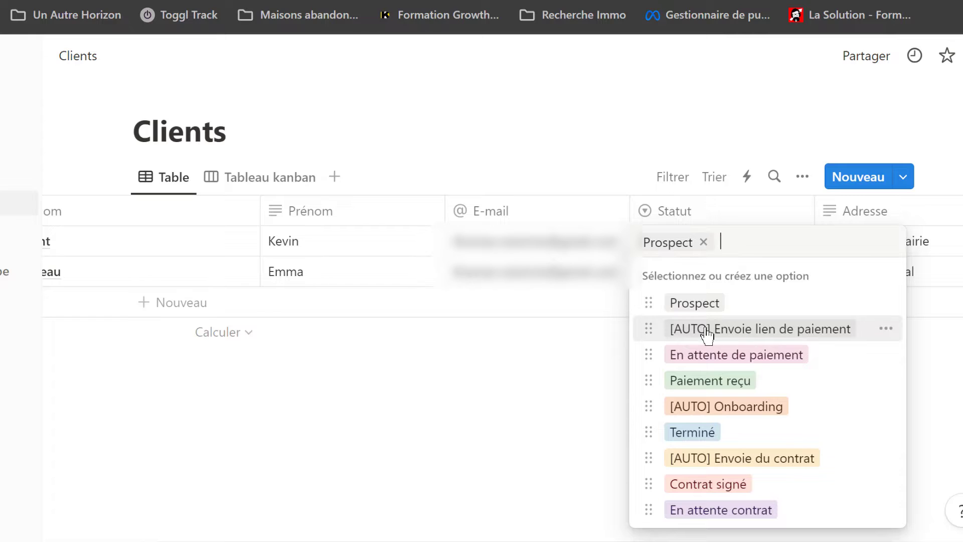
left_click(505, 423)
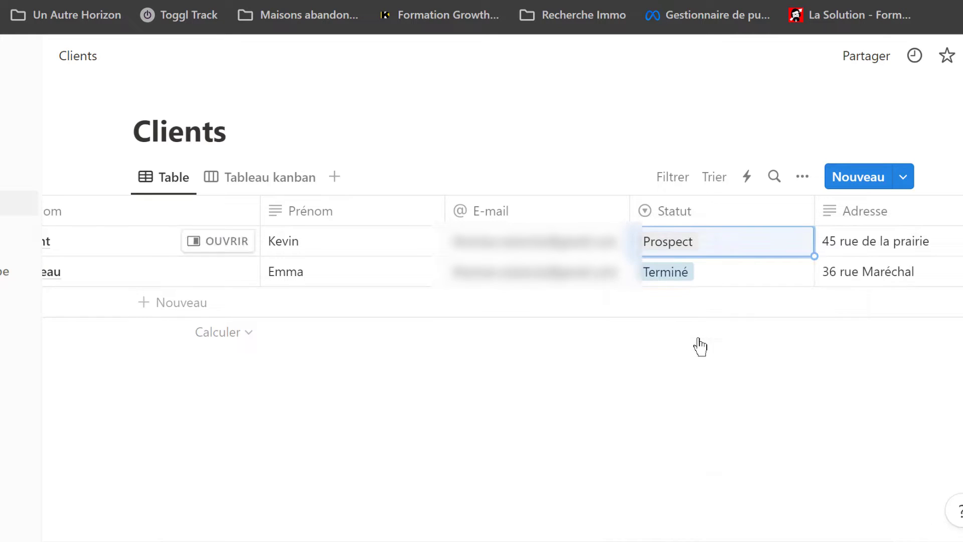
left_click(712, 249)
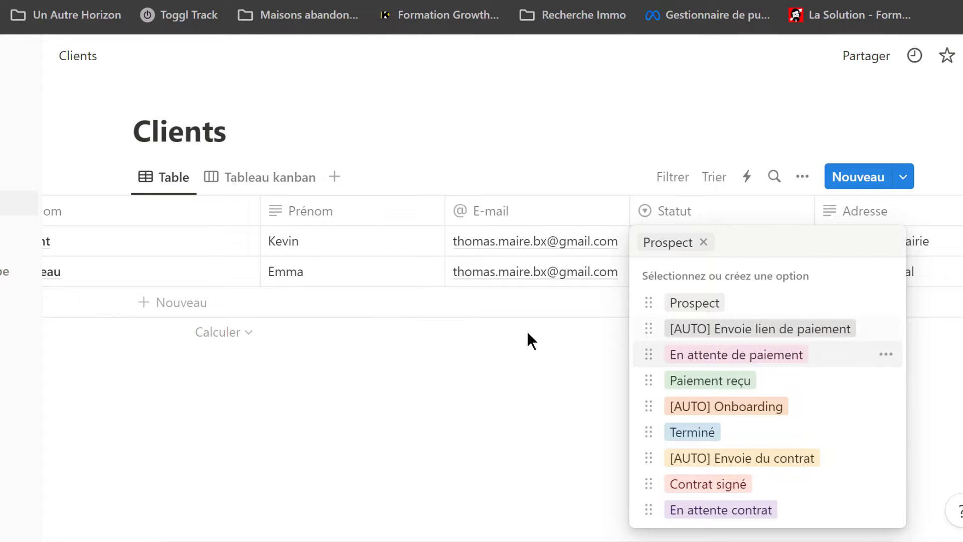
left_click(346, 284)
Step: Show the Clients database as a kanban board and move the Prospect client's card to [AUTO] Envoie du contrat
left_click(253, 178)
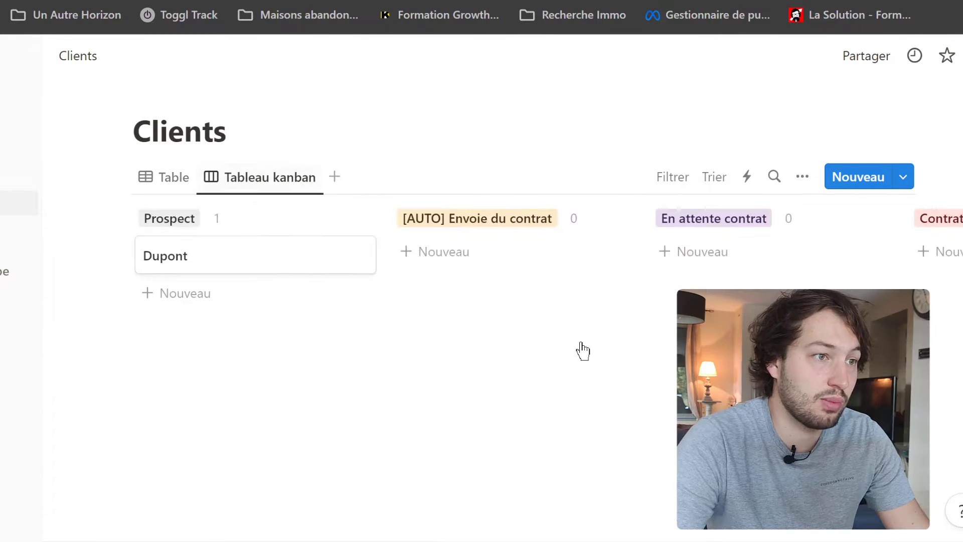
left_click_drag(276, 539, 249, 534)
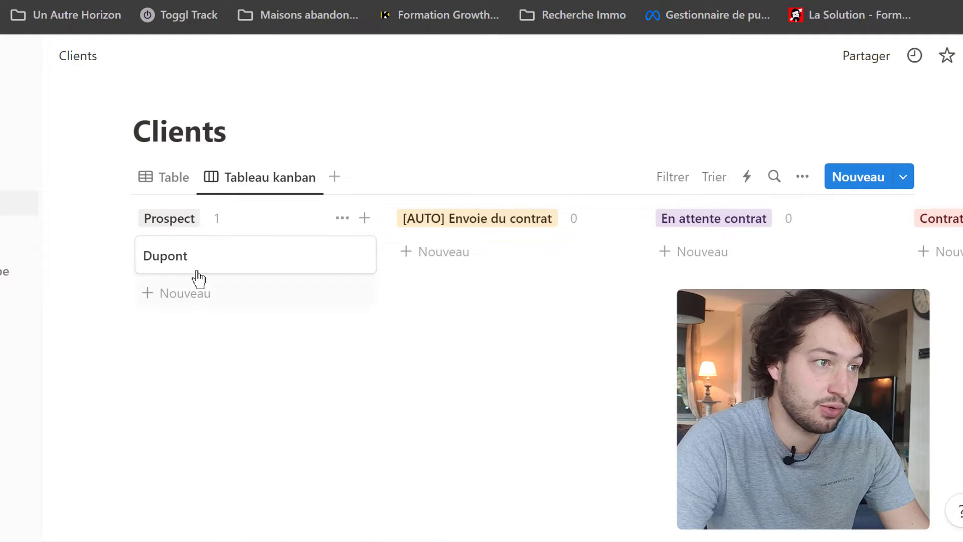
left_click_drag(198, 277, 236, 273)
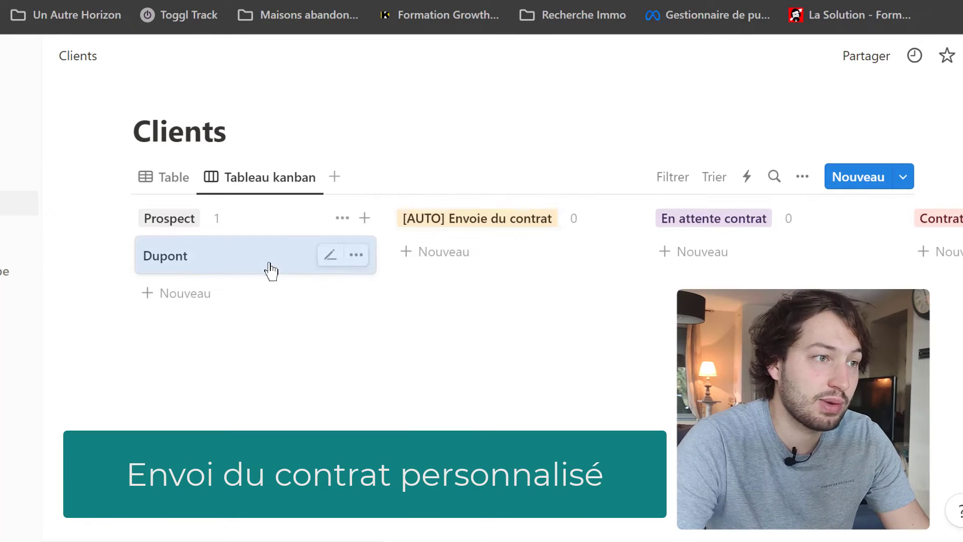
mouse_move(215, 274)
left_mouse_down()
mouse_move(274, 274)
mouse_move(211, 262)
mouse_move(213, 275)
mouse_move(239, 272)
mouse_move(227, 275)
left_mouse_up()
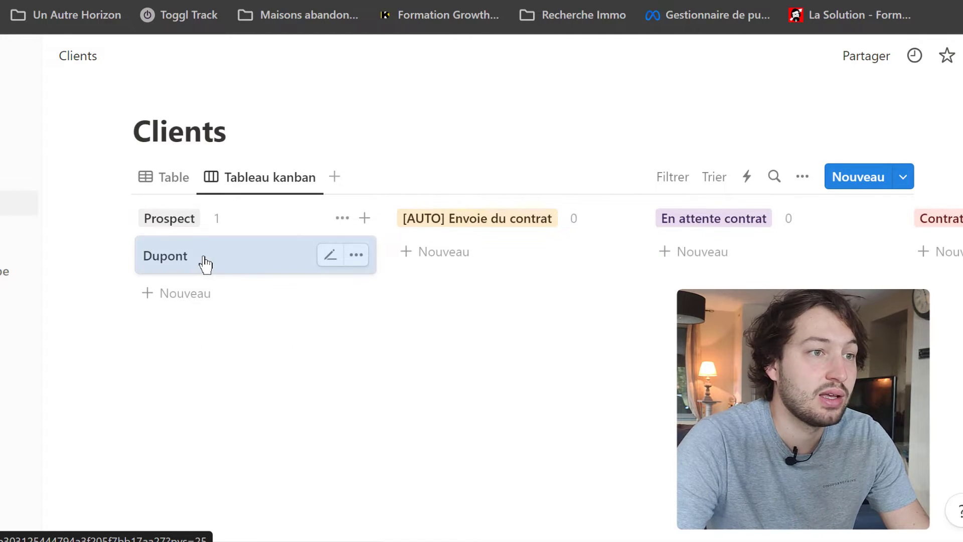
left_click_drag(206, 264, 460, 260)
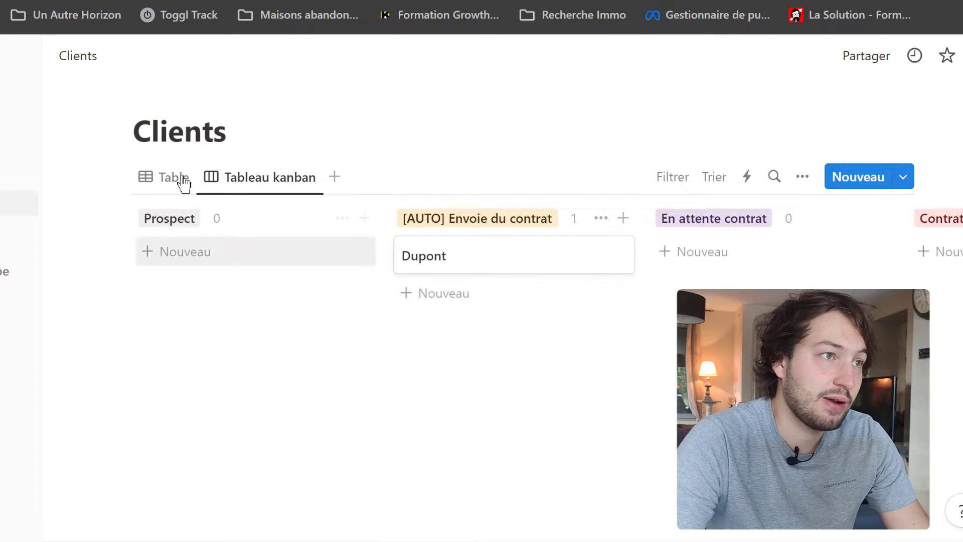
Step: Switch to the coaching contract template in Google Docs and review its title and the coach's details under Article 1
left_click(151, 1)
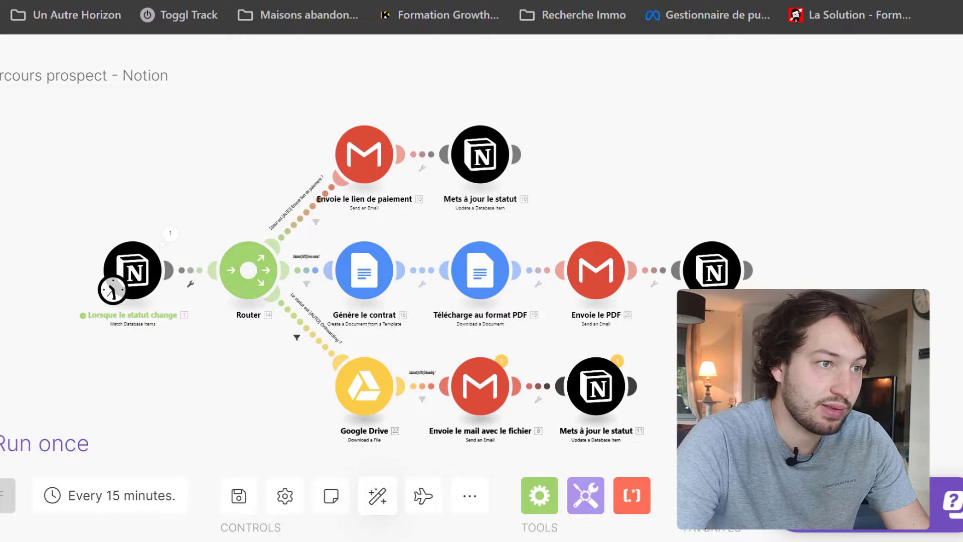
left_click(321, 1)
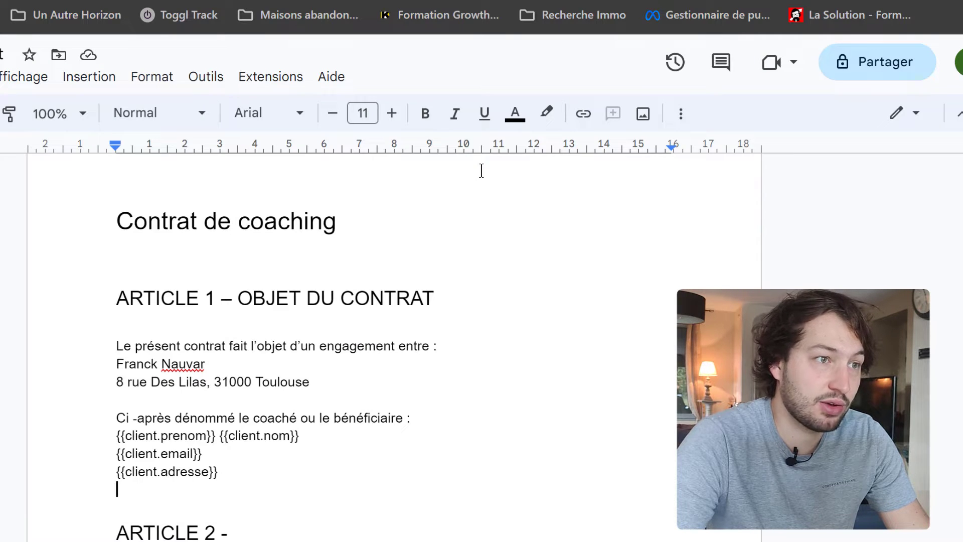
scroll(805, 232, "down", 1)
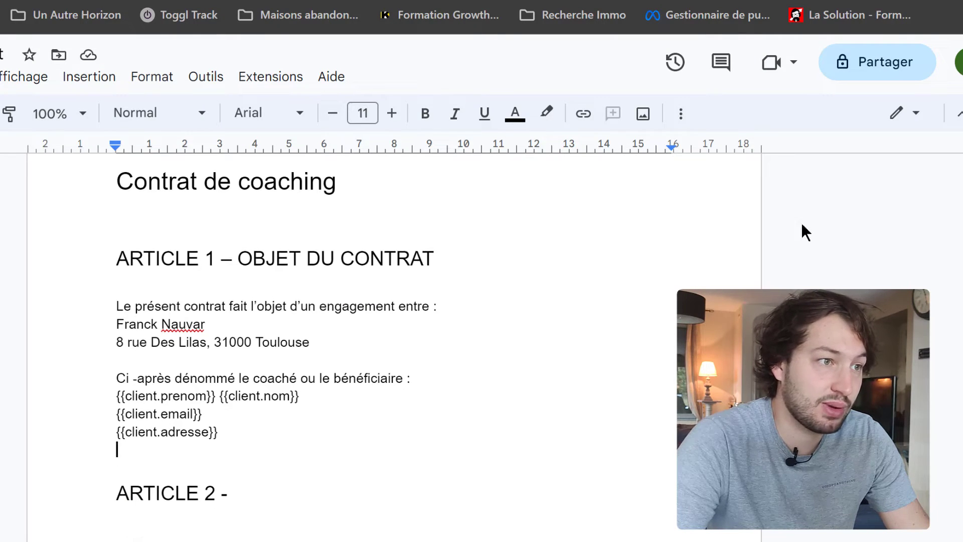
left_click_drag(178, 191, 250, 188)
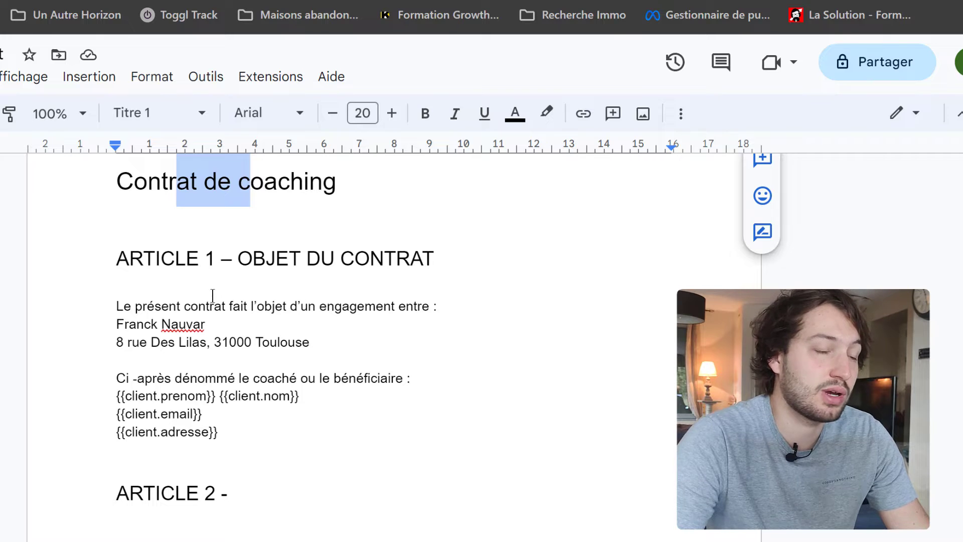
left_click(203, 225)
left_click(179, 221)
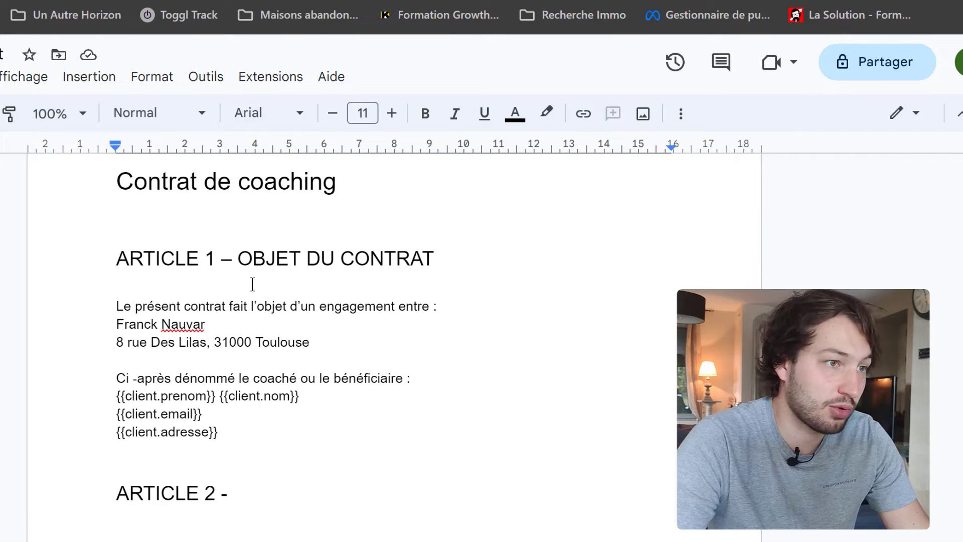
scroll(254, 381, "down", 3)
scroll(303, 264, "up", 3)
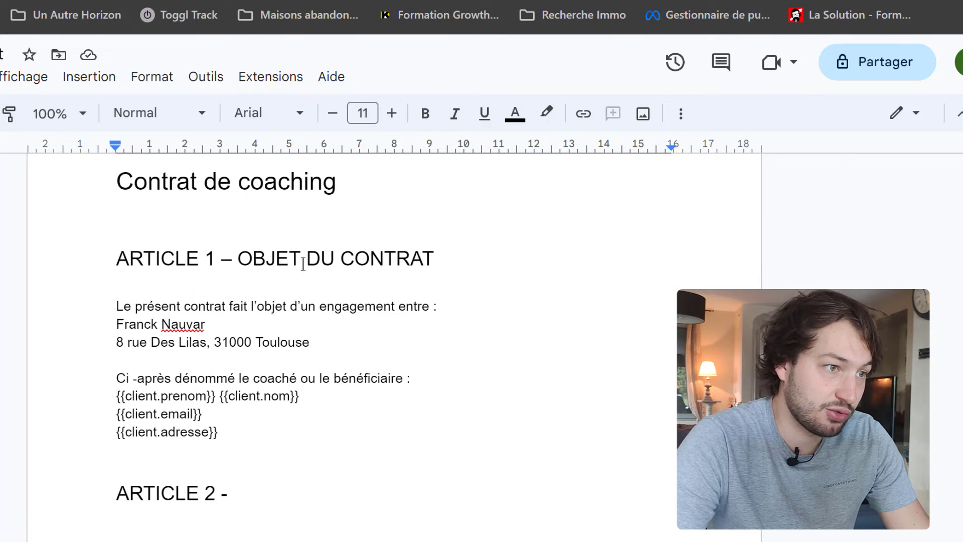
left_click_drag(128, 302, 250, 344)
left_click(258, 346)
left_click(190, 324)
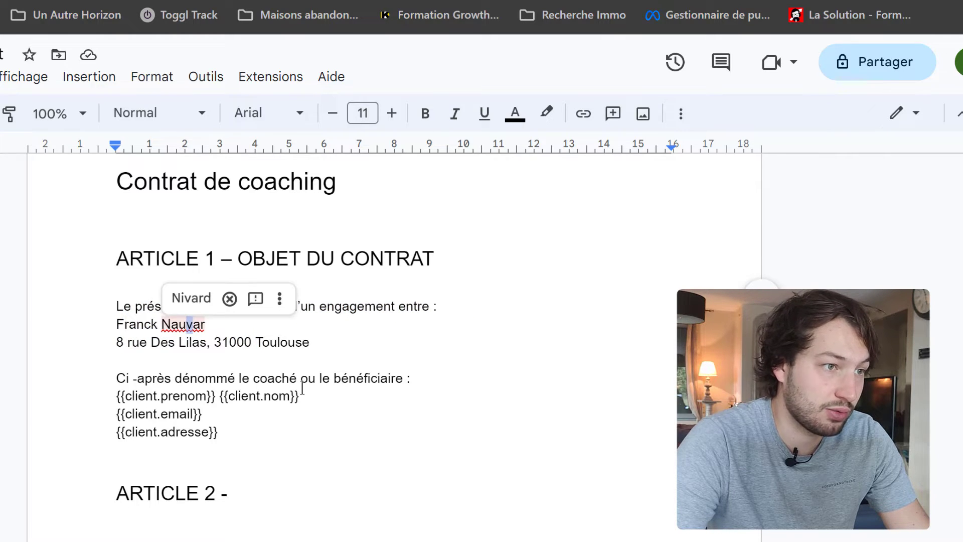
Step: Examine the client placeholders for first name, last name, e-mail and address in the contract template
left_click(199, 415)
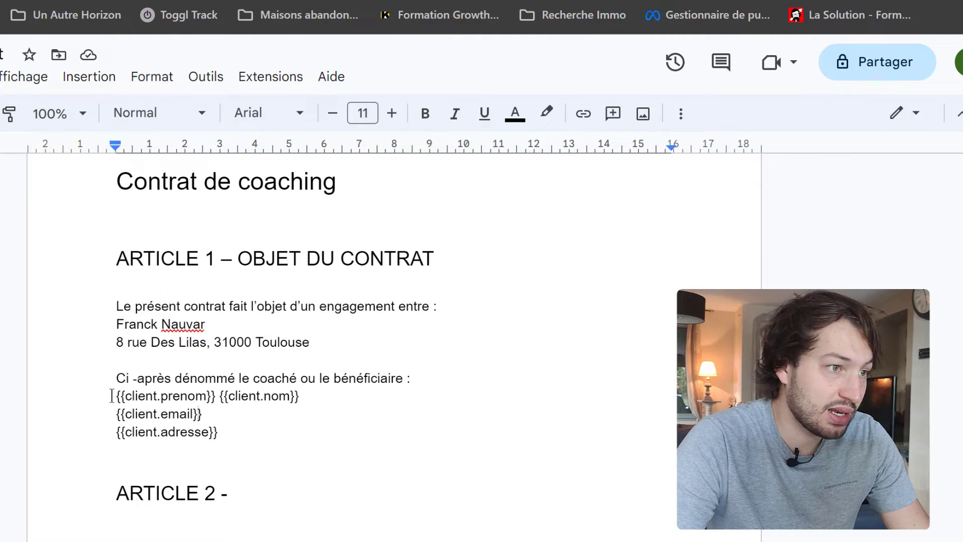
left_click_drag(146, 396, 208, 397)
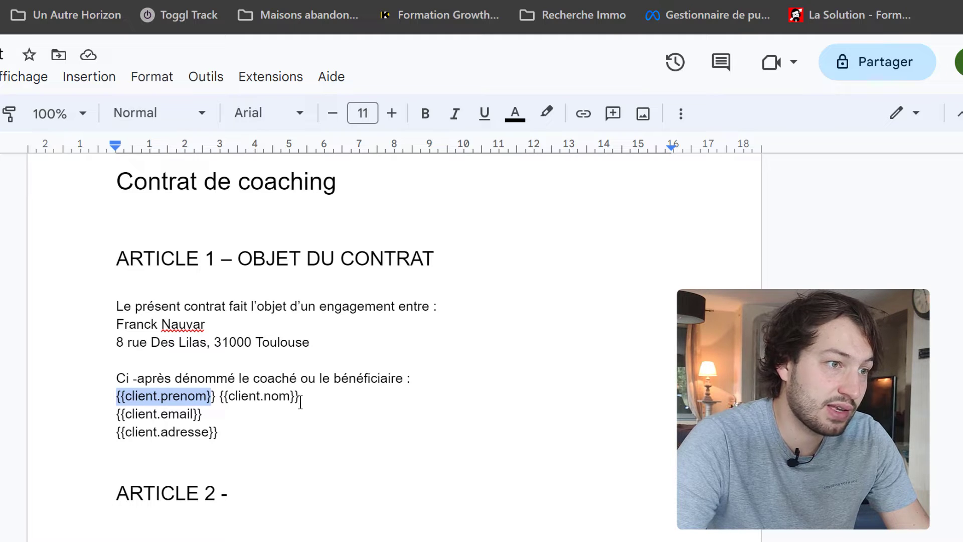
left_click_drag(300, 397, 219, 396)
left_click(181, 395)
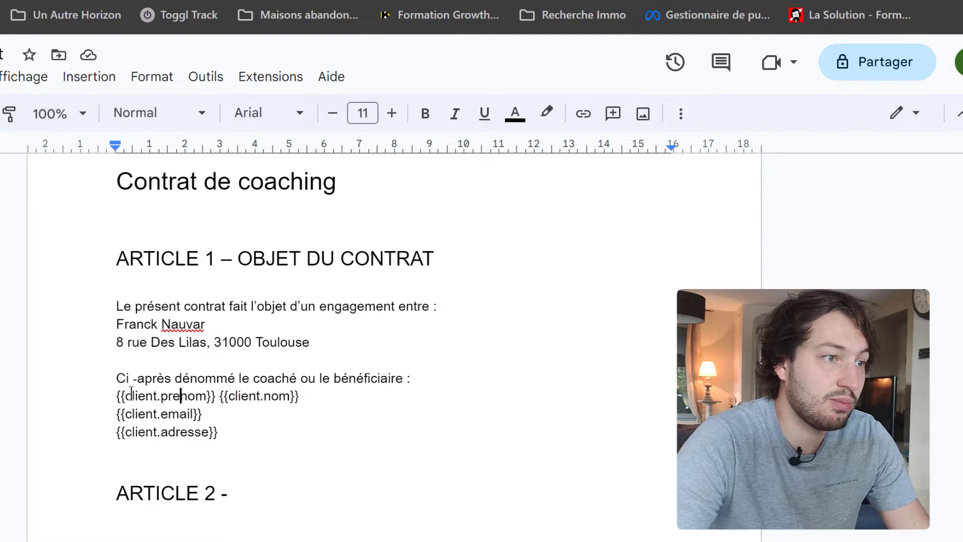
left_click_drag(117, 396, 308, 401)
left_click(220, 396)
left_click(301, 413)
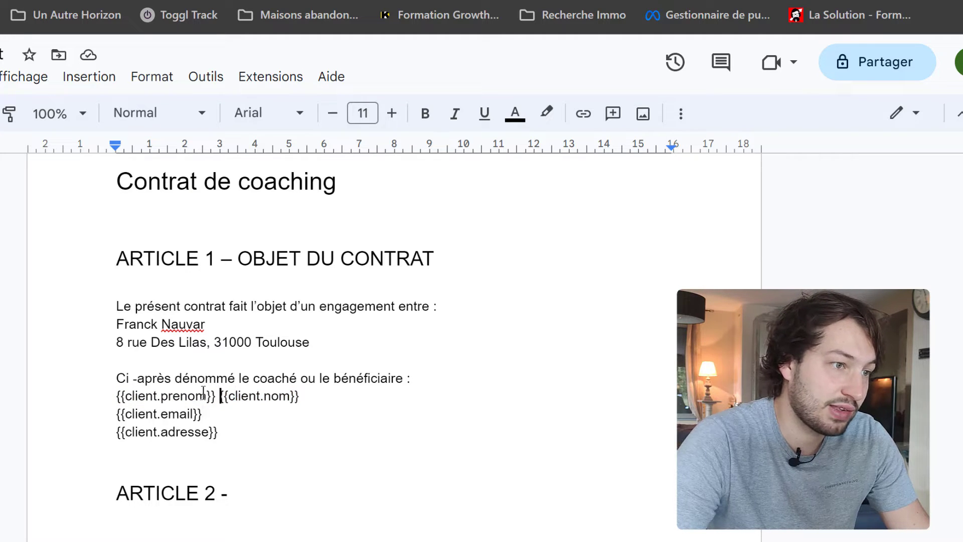
left_click_drag(218, 395, 290, 396)
left_click(169, 414)
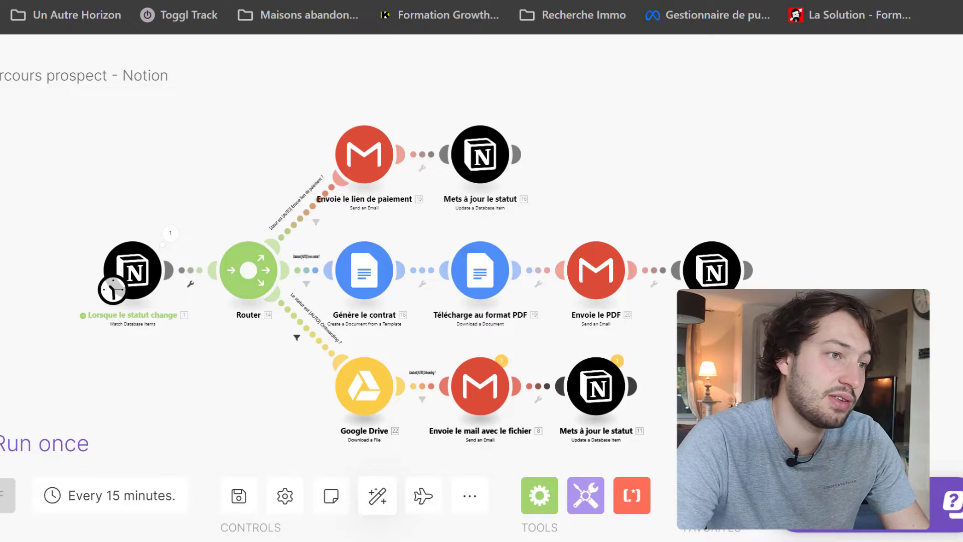
Step: Run the prospect - Notion scenario once in Make and check the client's card on the Notion kanban board
left_click(45, 443)
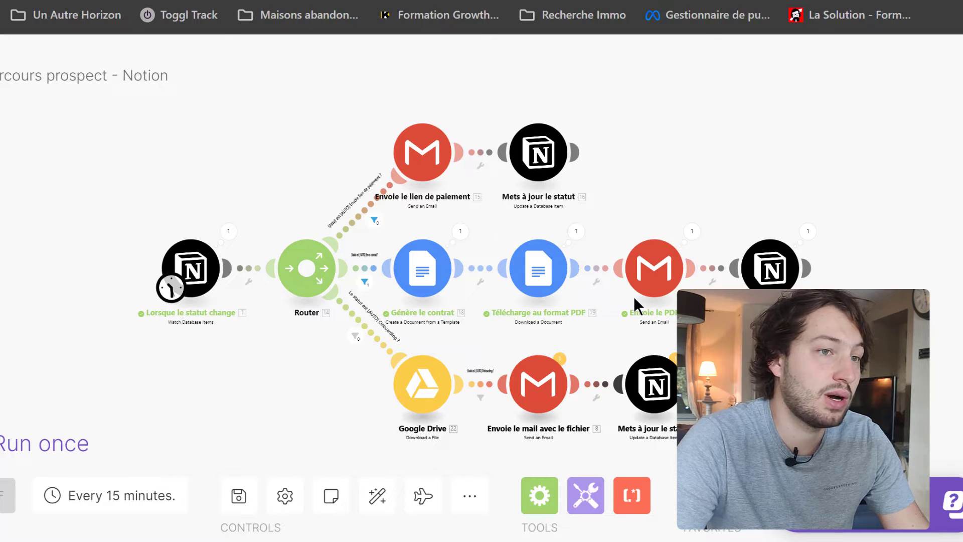
left_click(371, 1)
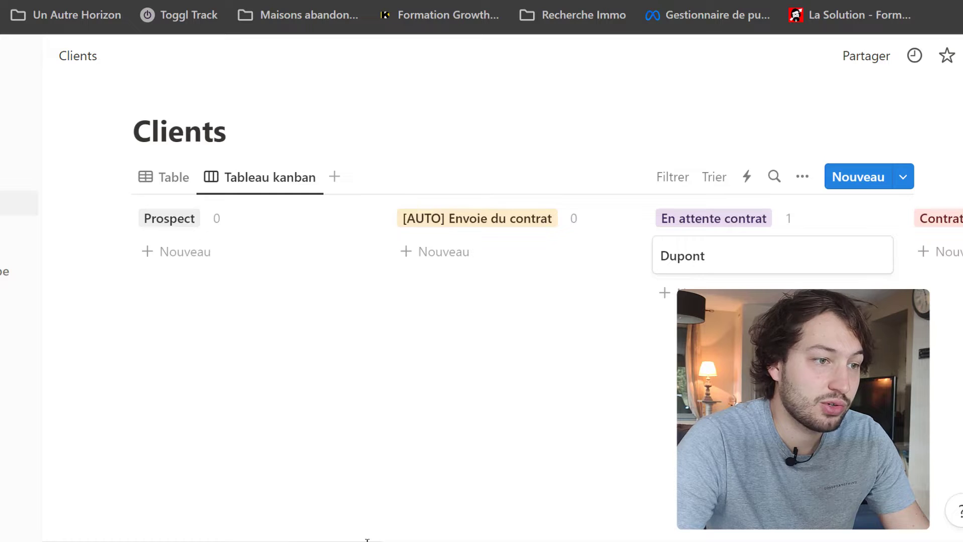
scroll(501, 351, "right", 2)
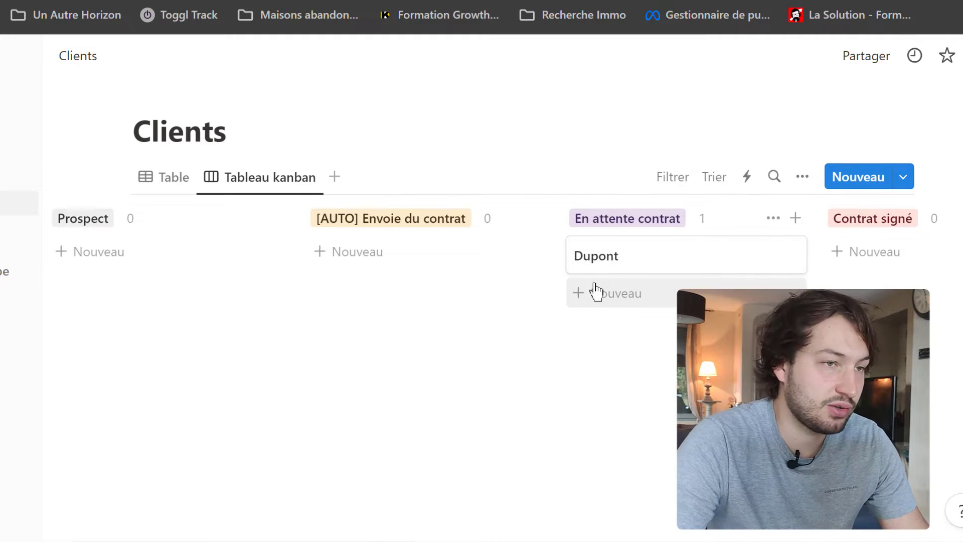
Step: Switch to Gmail and open the new coaching contract e-mail to read its subject
key("alt+Tab")
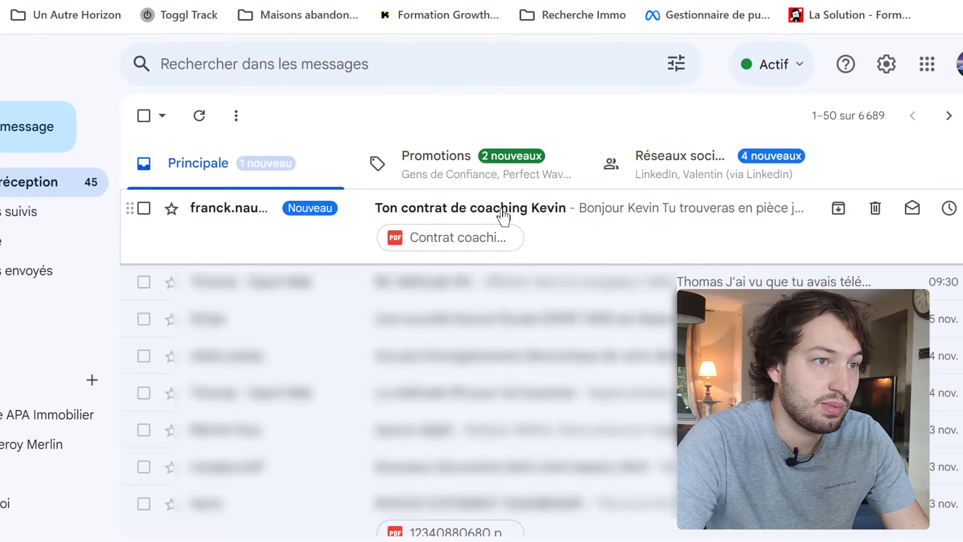
left_click(424, 215)
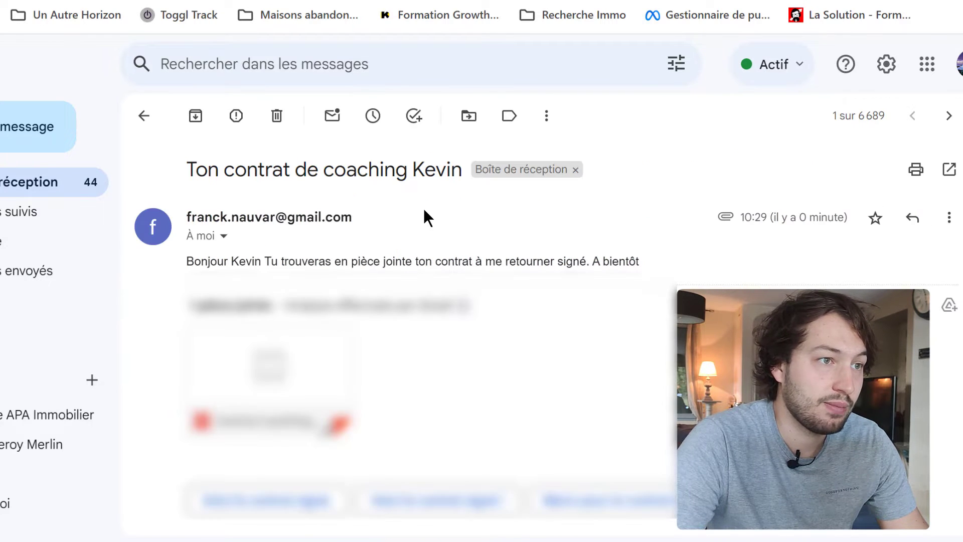
left_click_drag(451, 169, 221, 168)
Step: Open the client's record in Notion and compare it with the personalised message in the contract e-mail
key("alt+Tab")
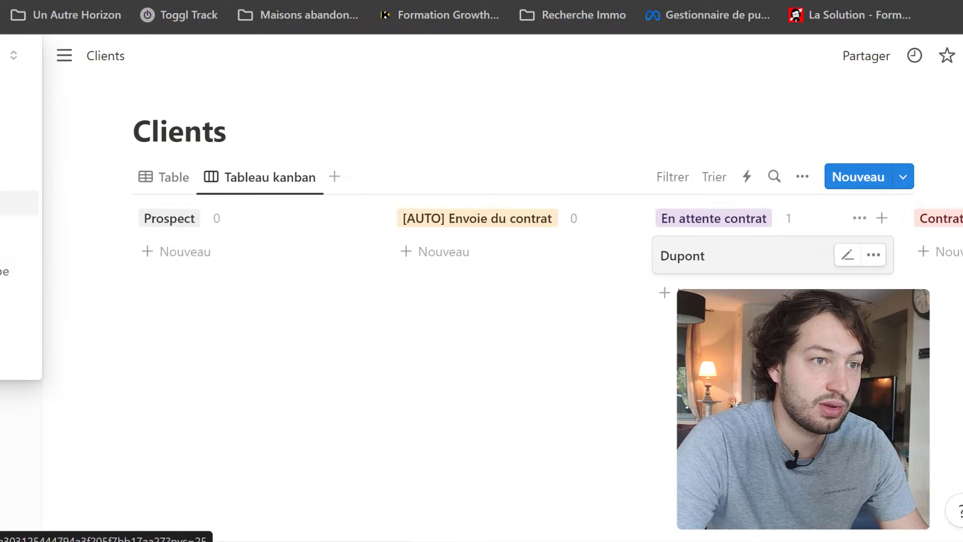
left_click(622, 257)
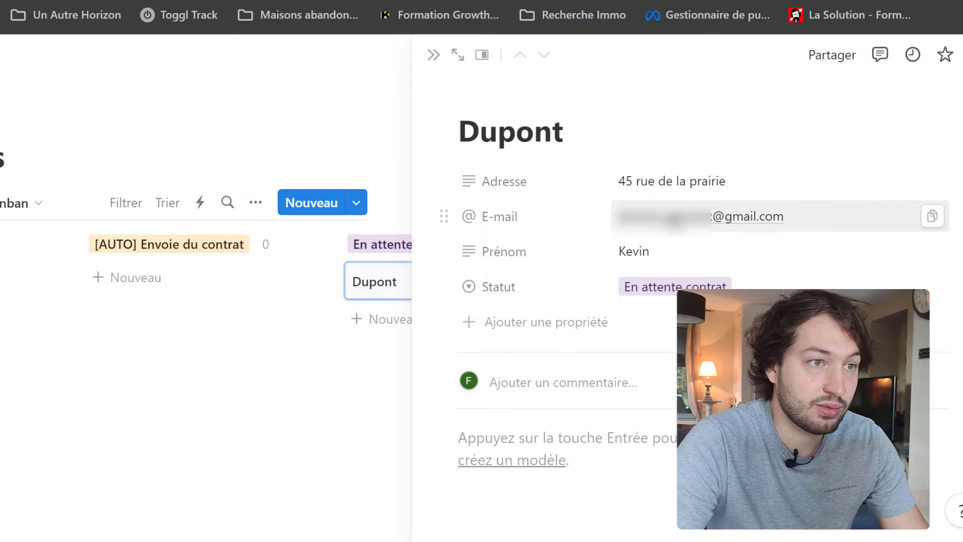
key("alt+Tab")
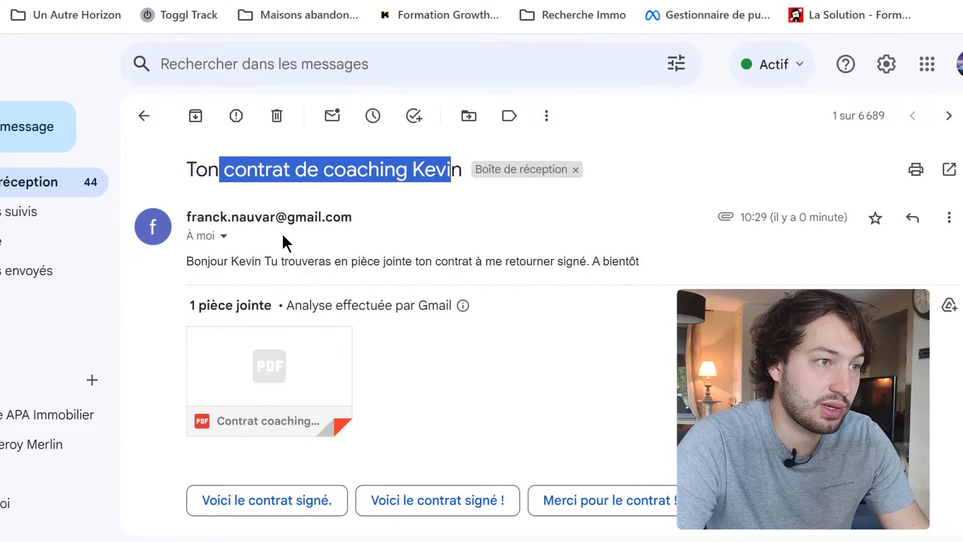
left_click_drag(201, 262, 432, 261)
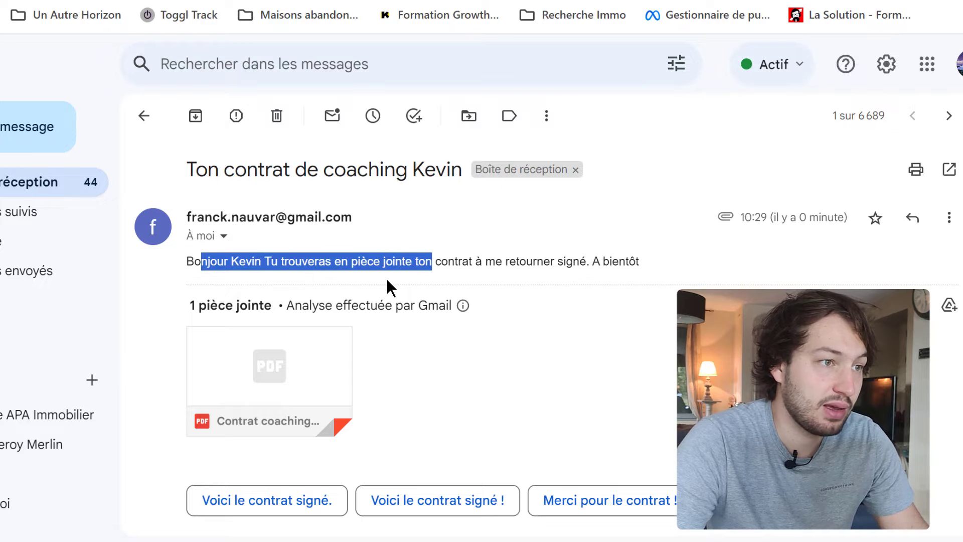
left_click(347, 261)
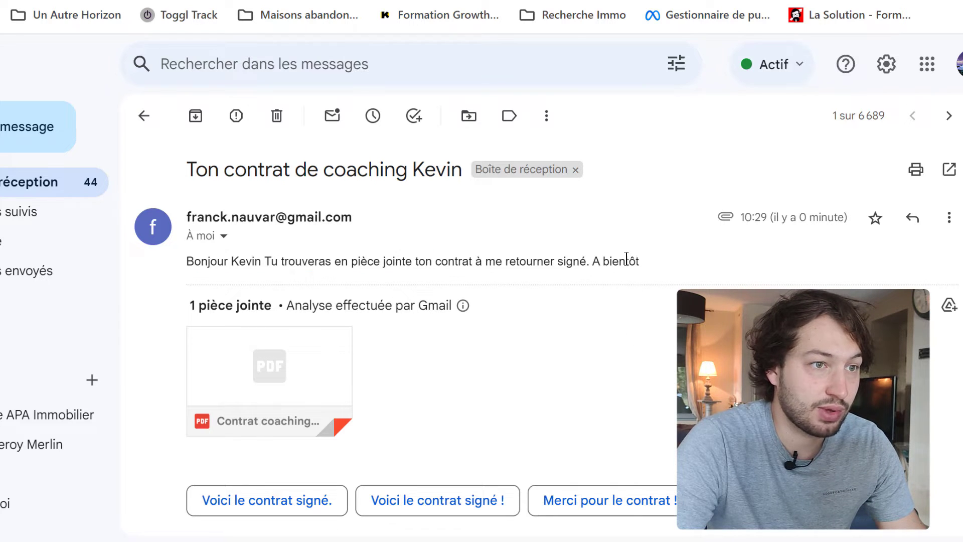
Step: Open the e-mail's PDF contract and compare the beneficiary's name, e-mail and address with the client's Notion record
left_click(267, 369)
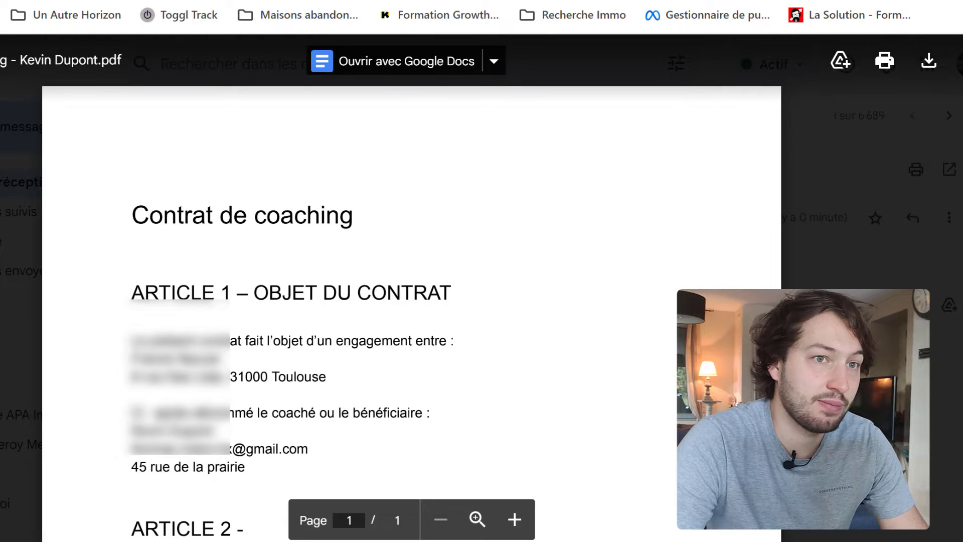
scroll(151, 289, "down", 3)
left_click_drag(132, 289, 214, 290)
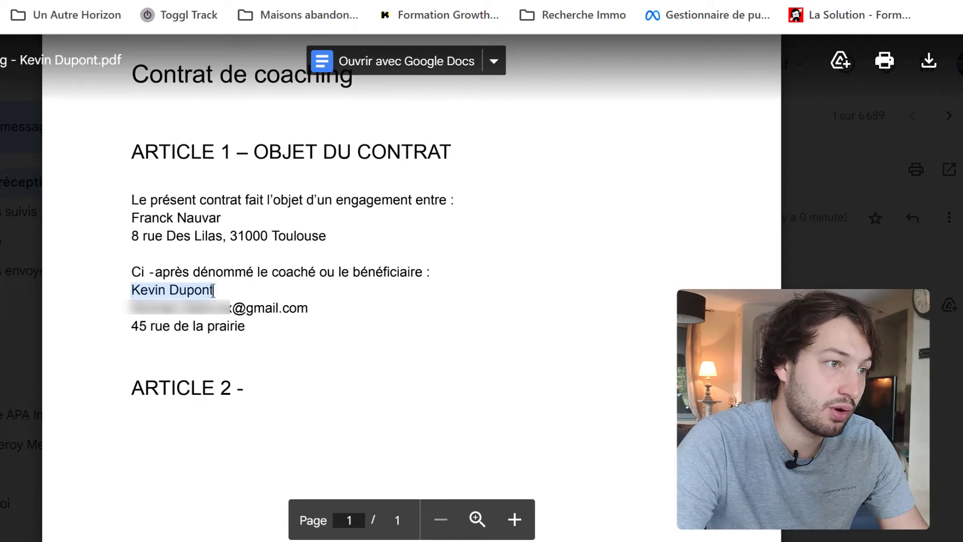
left_click_drag(134, 315, 229, 350)
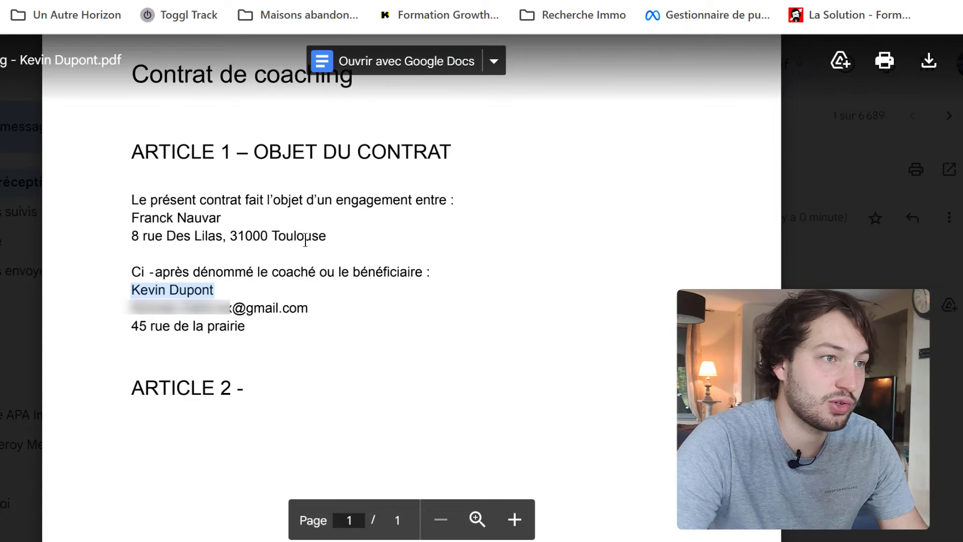
key("alt+Tab")
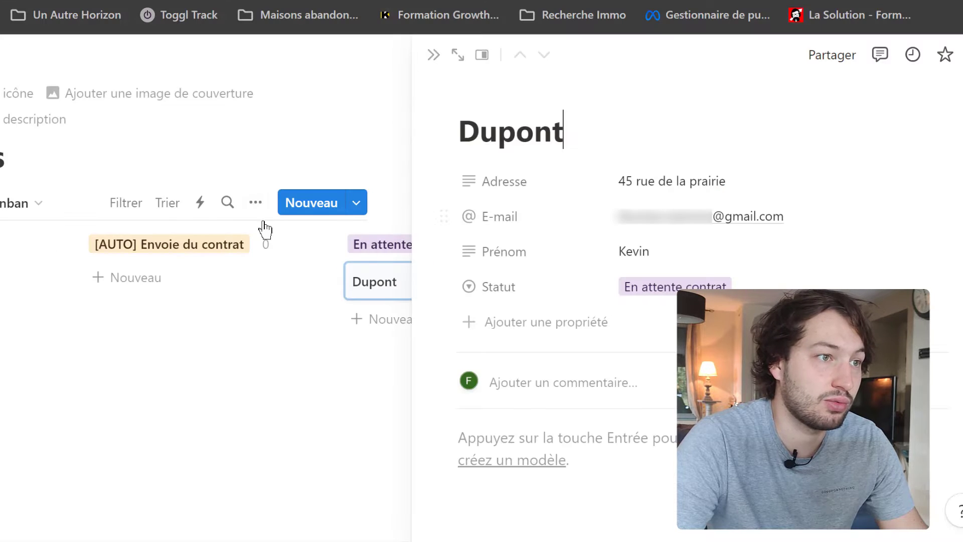
key("alt+Tab")
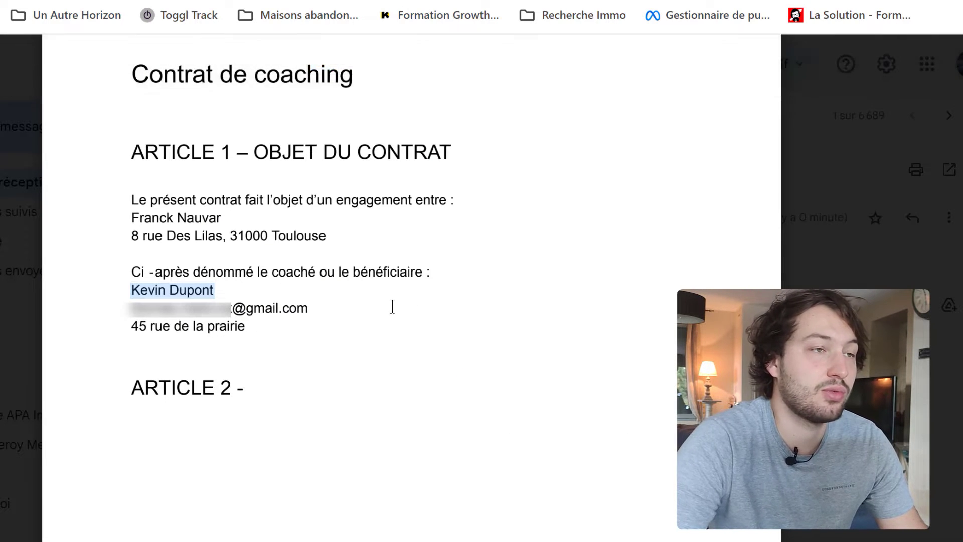
Step: Return to the prospect - Notion scenario in Make and switch on its scheduling every 15 minutes
key("alt+Tab")
key("alt+Tab")
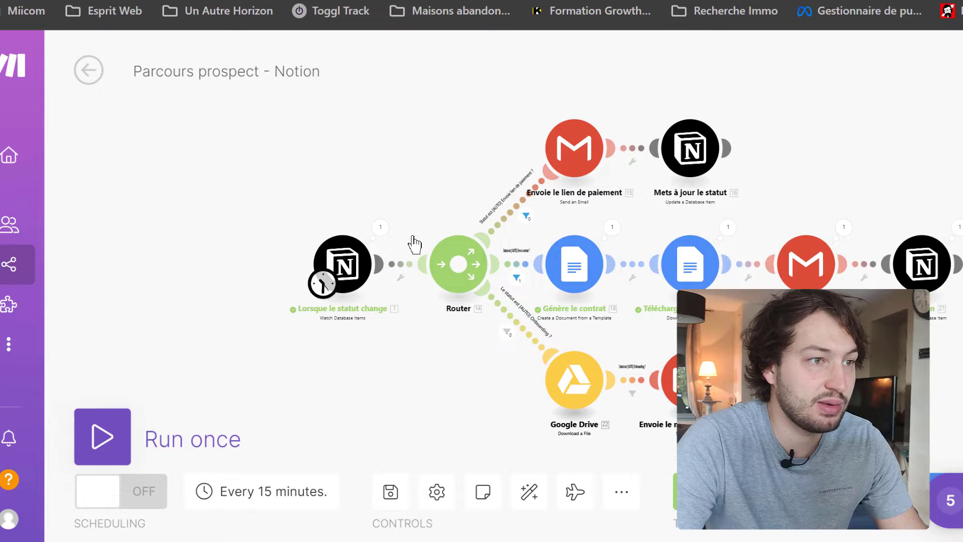
scroll(412, 243, "right", 5)
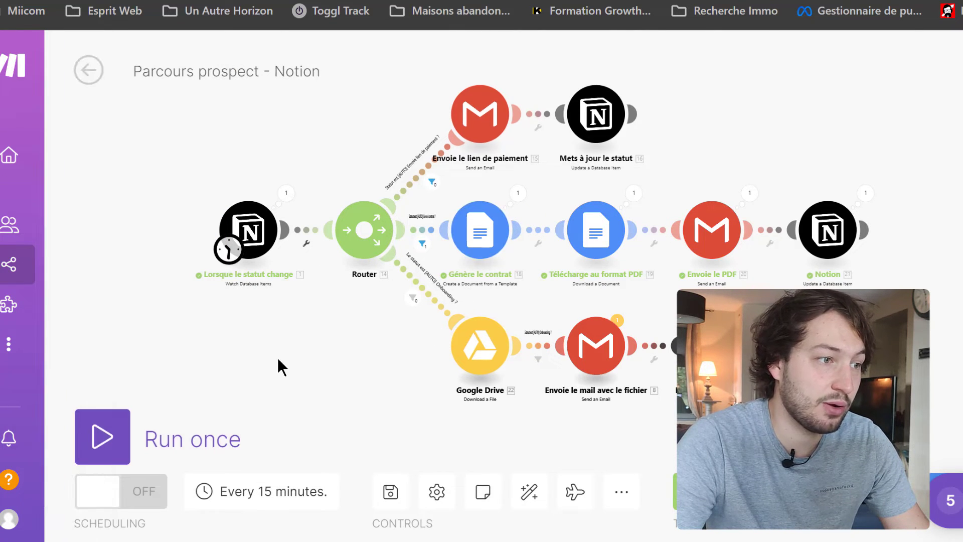
left_click(145, 502)
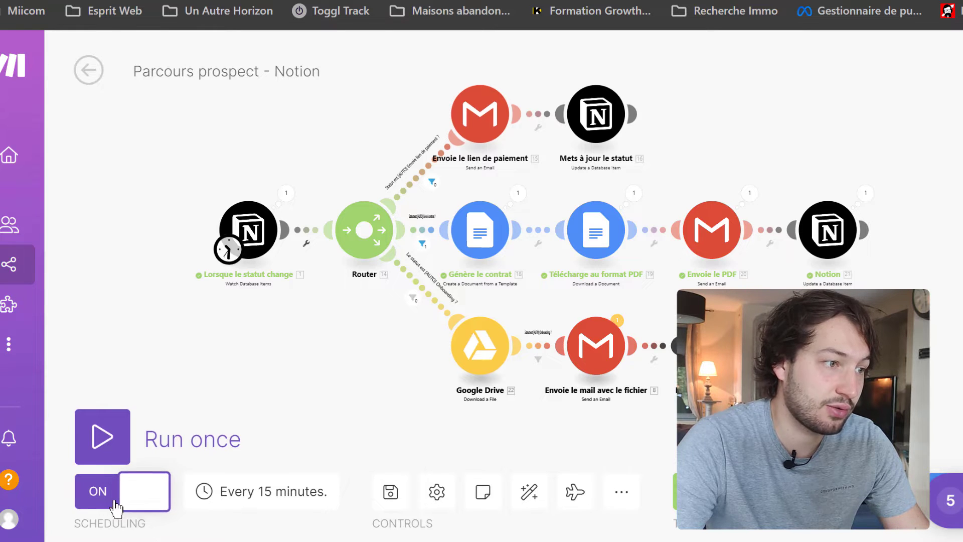
left_click(138, 498)
left_click(142, 498)
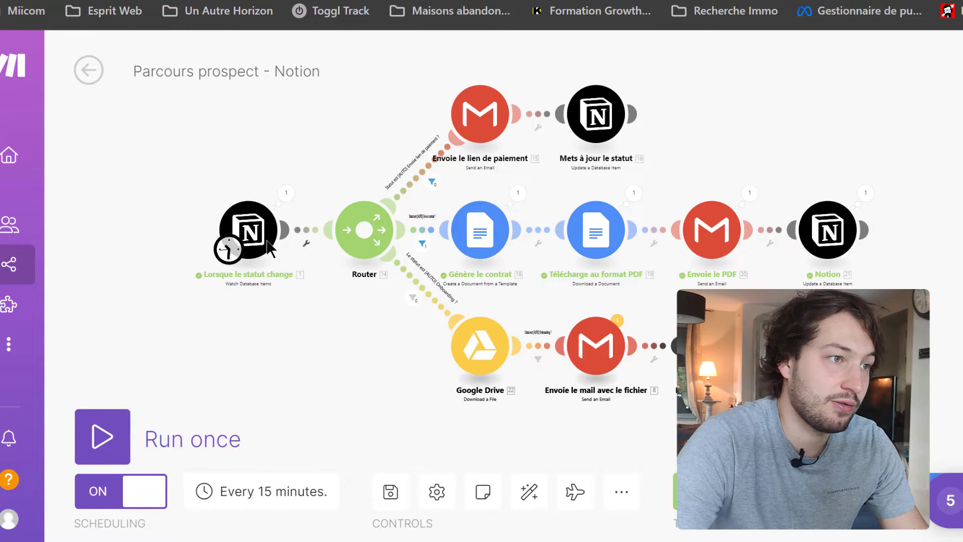
Step: Look at the Clients kanban board in Notion and return to Make to switch the scenario's scheduling off
left_click(228, 1)
left_click(415, 350)
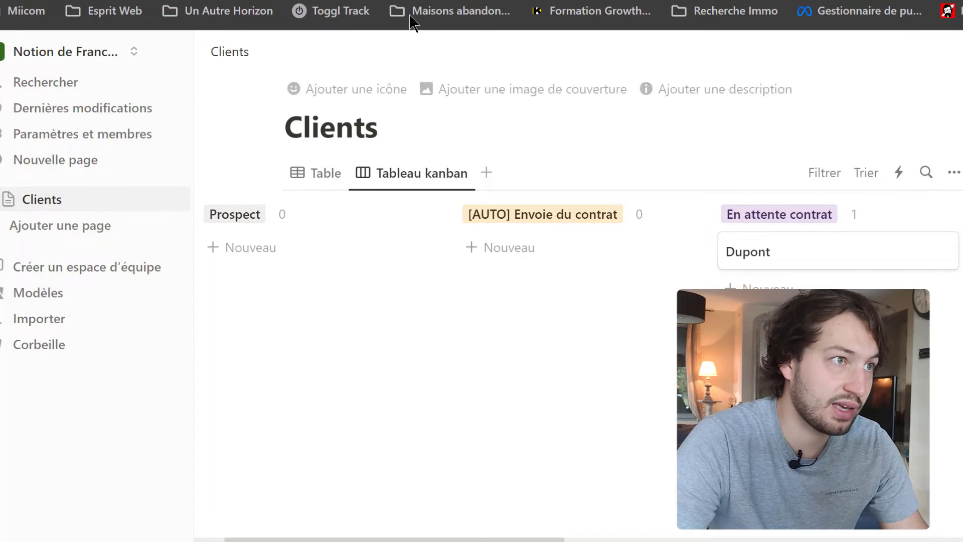
left_click(389, 1)
left_click(130, 494)
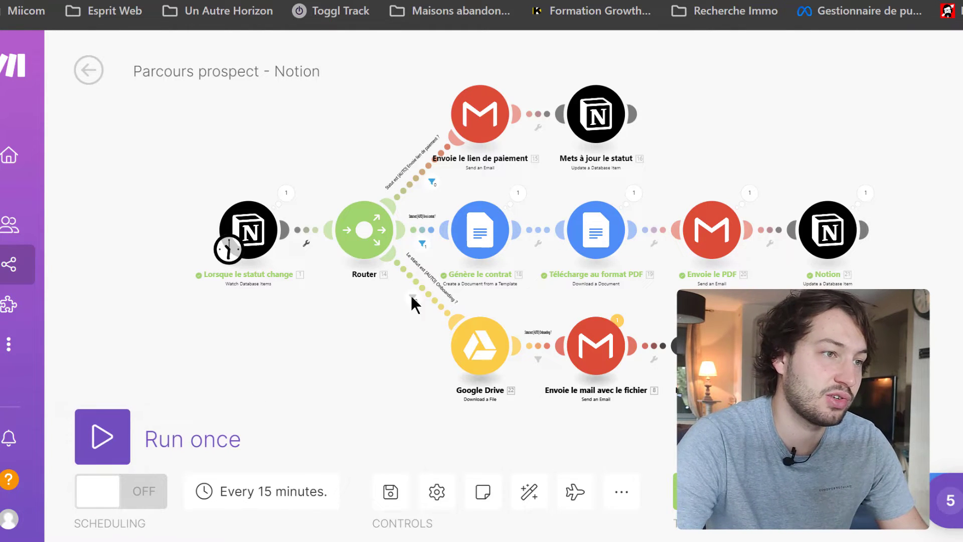
left_click(144, 494)
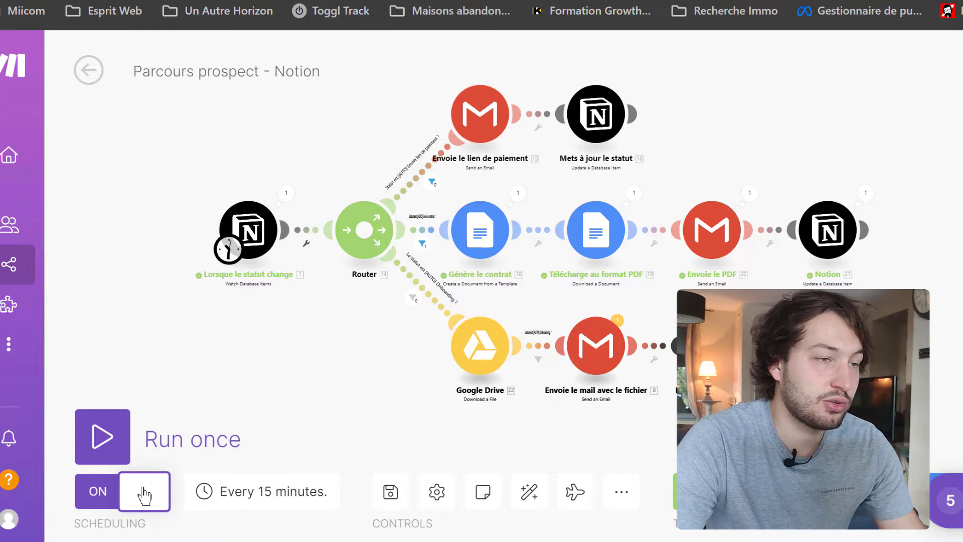
left_click(100, 504)
Step: Move the client's card to the Contrat signé column on the Notion kanban board
left_click(427, 1)
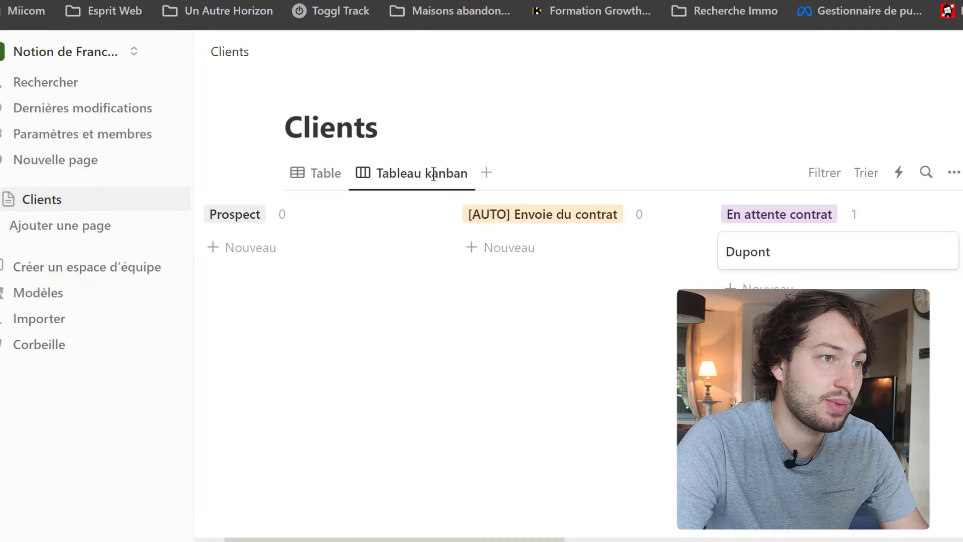
left_click_drag(331, 534, 420, 534)
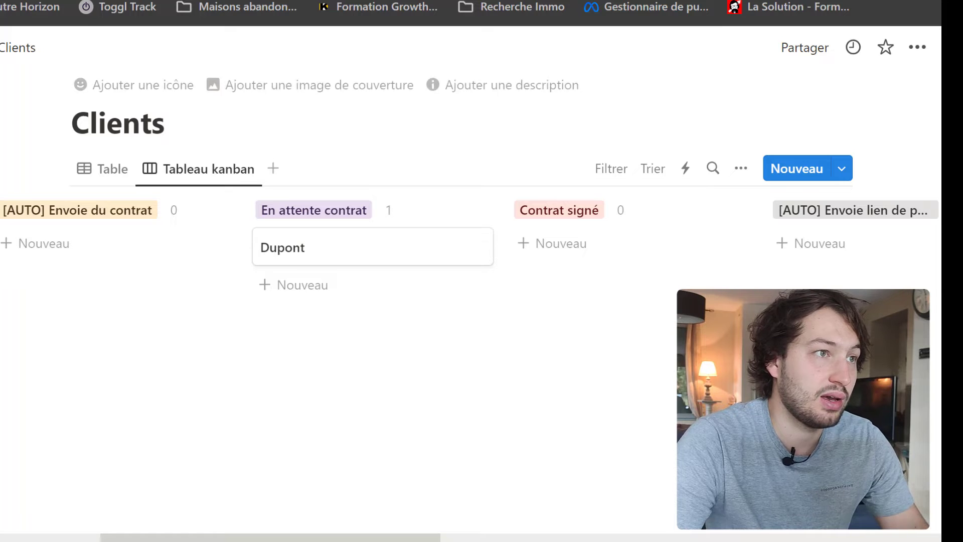
left_click_drag(353, 534, 401, 534)
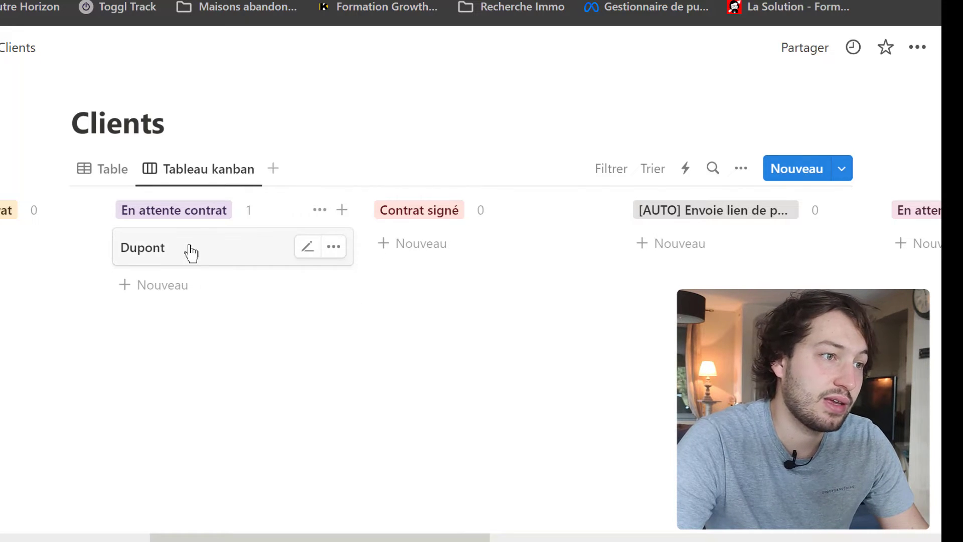
left_click_drag(183, 251, 446, 263)
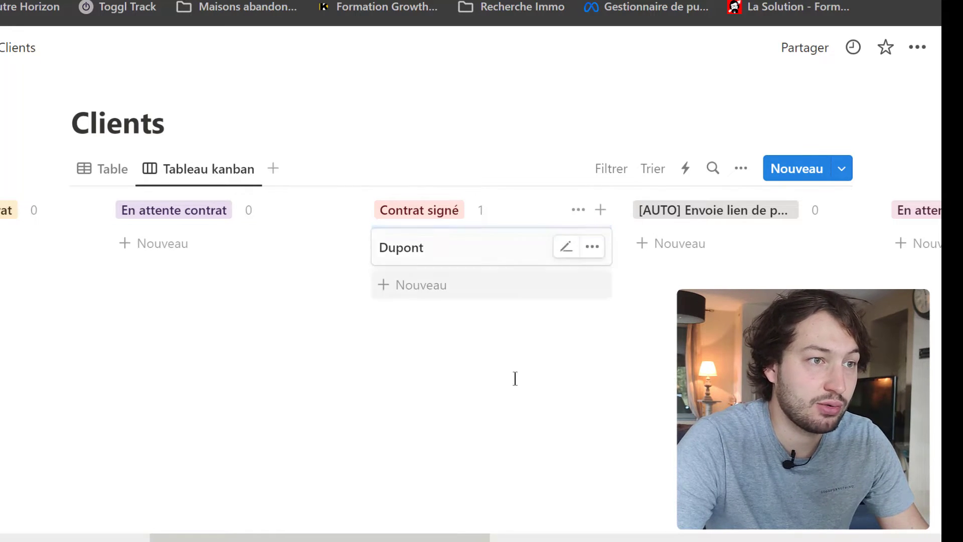
Step: Move the client's card on to the [AUTO] Envoie lien de paiement column
left_click_drag(443, 533, 487, 536)
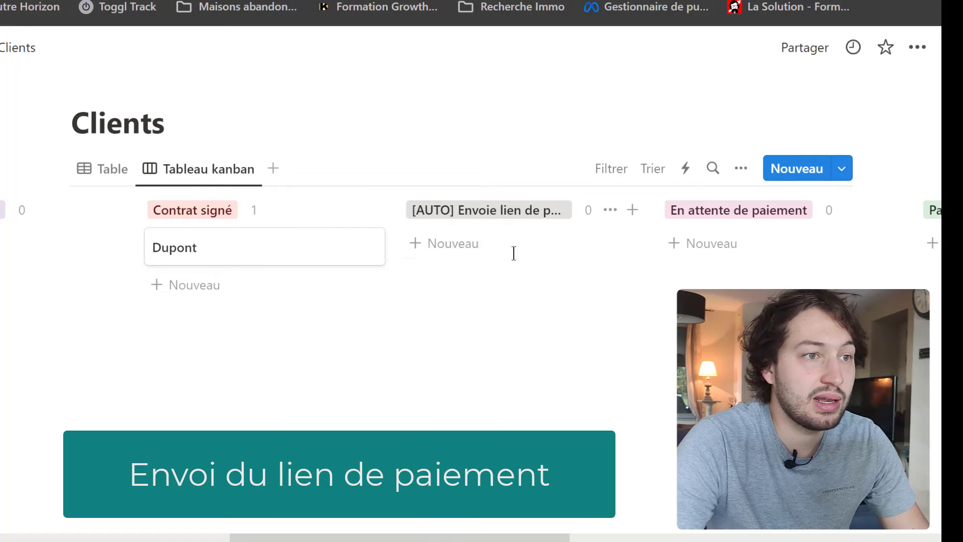
left_click_drag(524, 533, 571, 534)
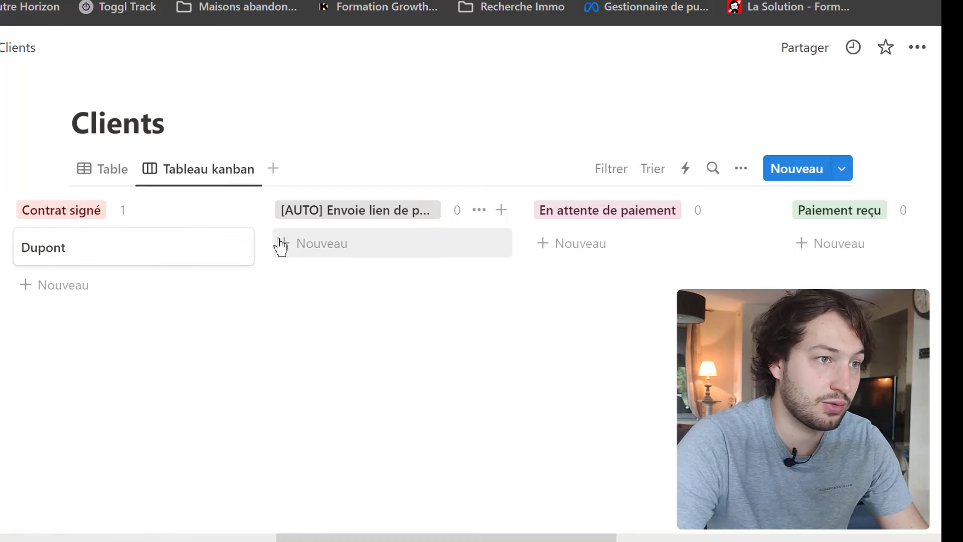
left_click_drag(72, 261, 353, 249)
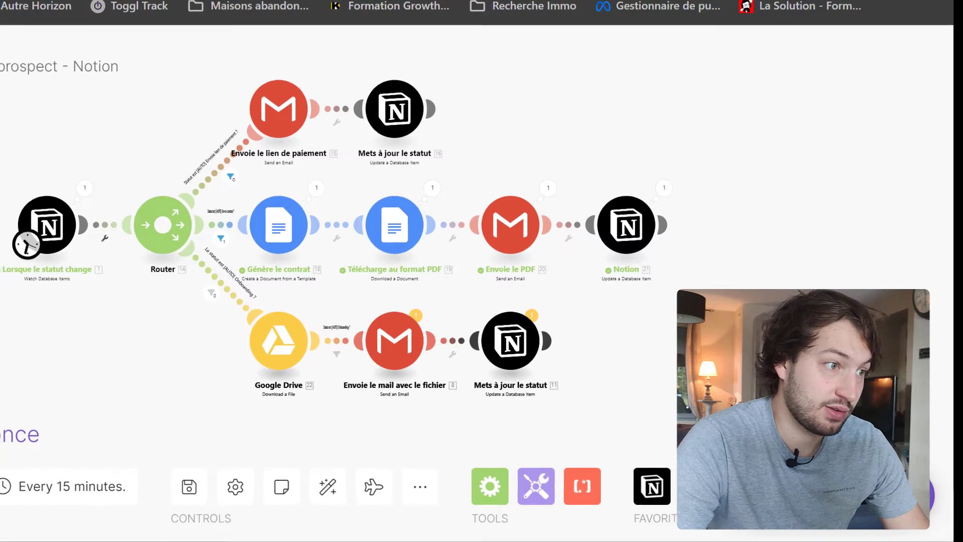
Step: Run the prospect - Notion scenario once in Make and check the client's card on the Notion board
left_click(20, 434)
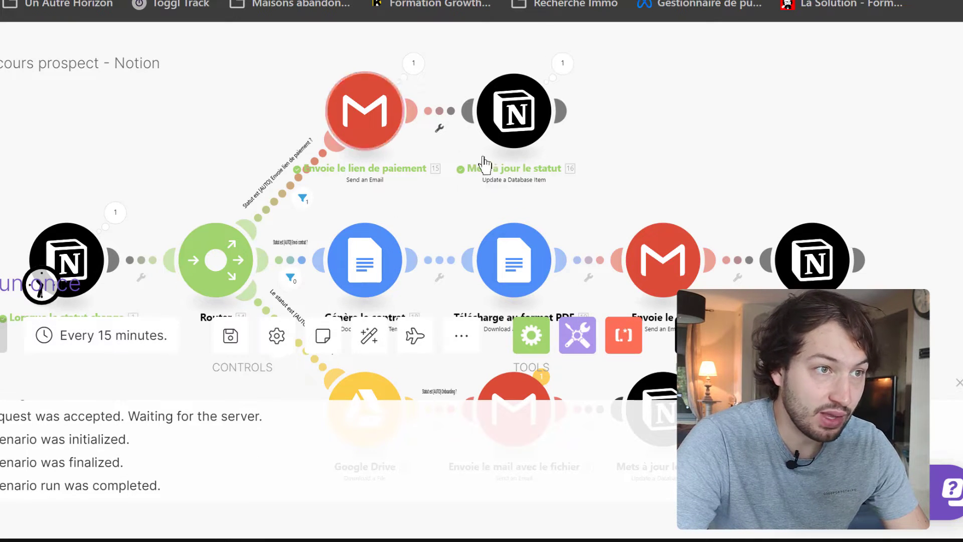
left_click(451, 1)
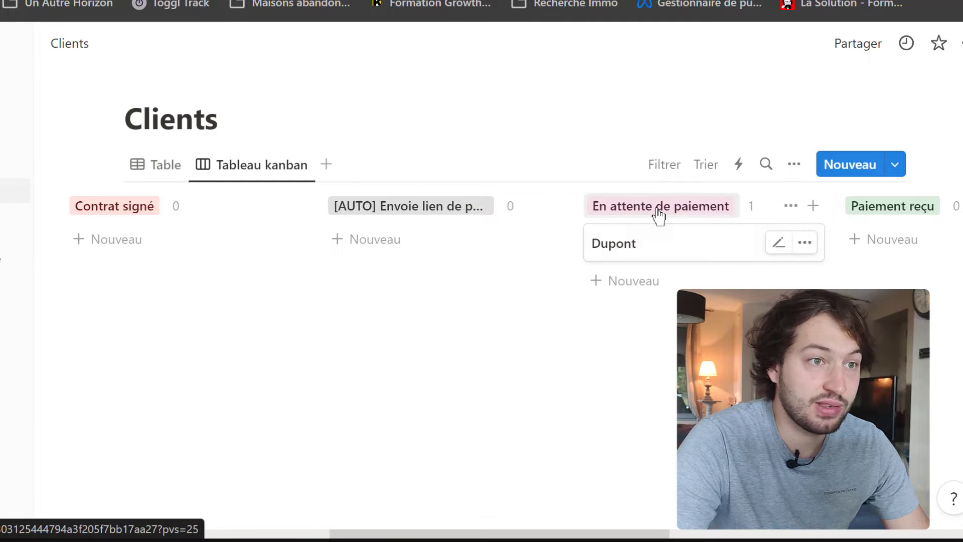
left_click_drag(555, 533, 636, 531)
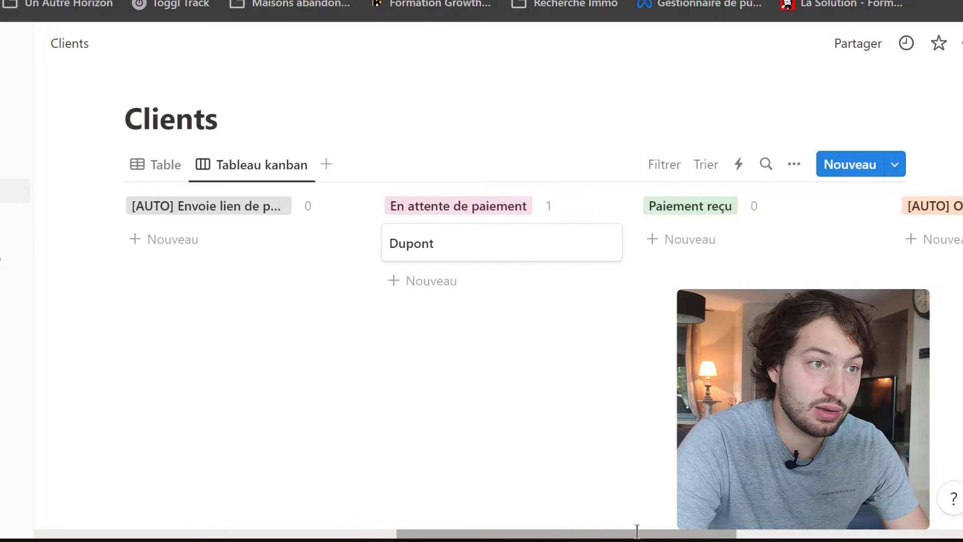
Step: Switch to Gmail, close the contract PDF, read the "Ton lien de paiement" e-mail and follow its Stripe link
key("alt+Tab")
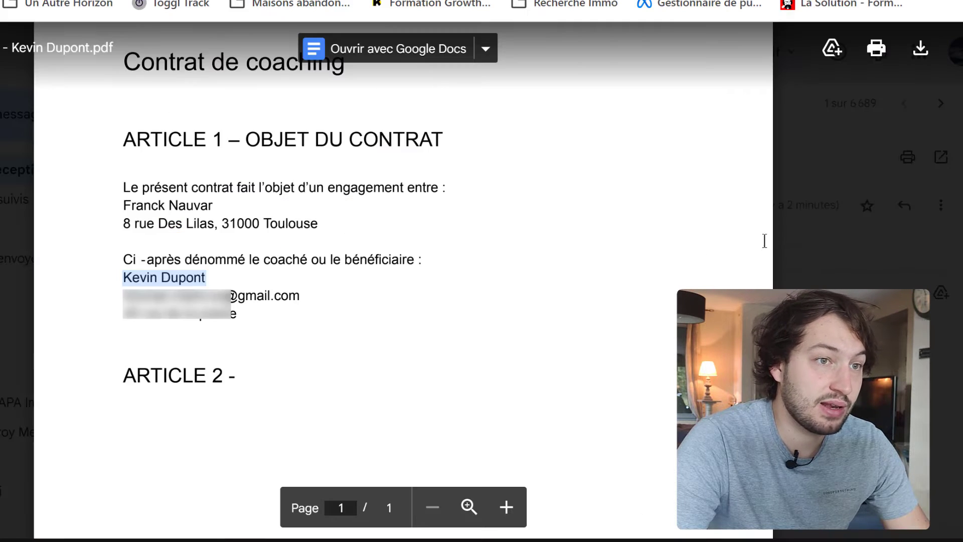
left_click(849, 247)
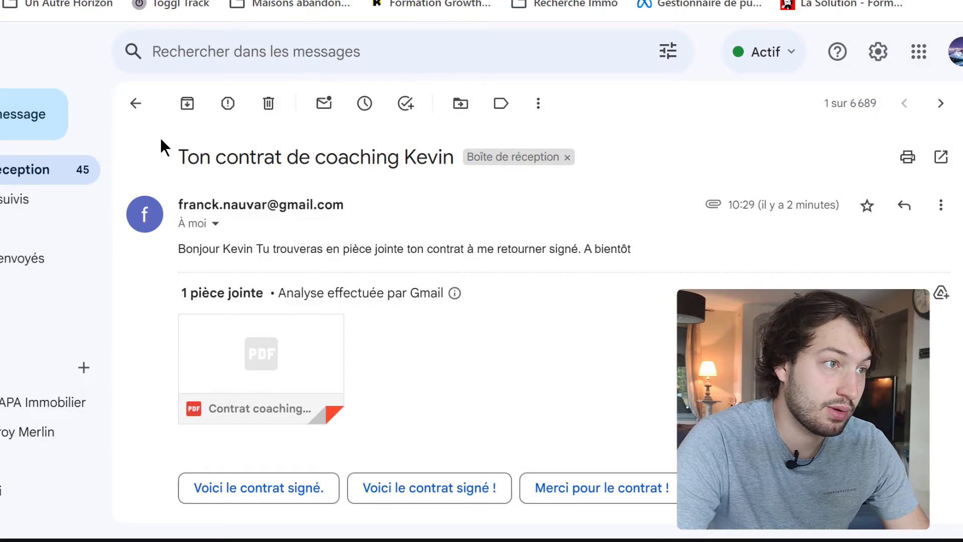
left_click(136, 106)
left_click(456, 206)
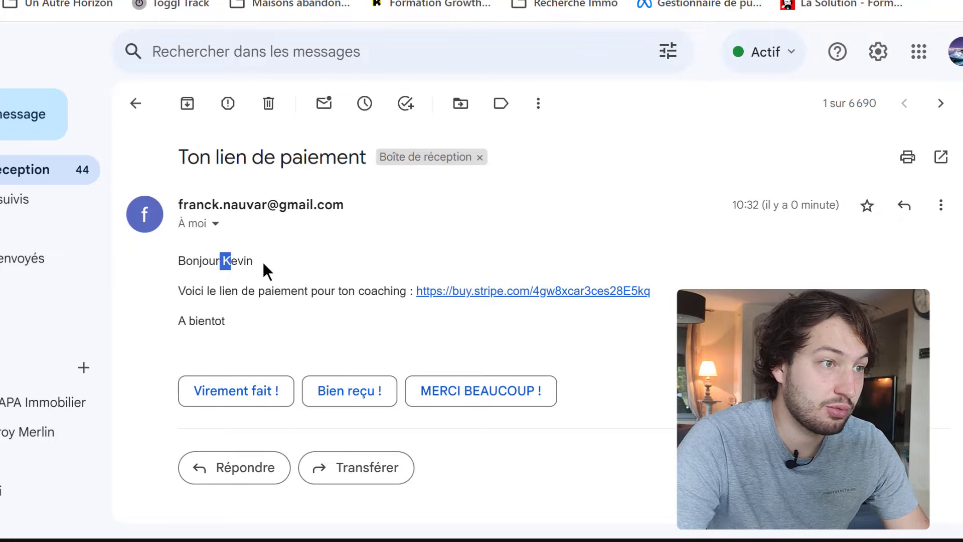
left_click_drag(215, 295, 339, 287)
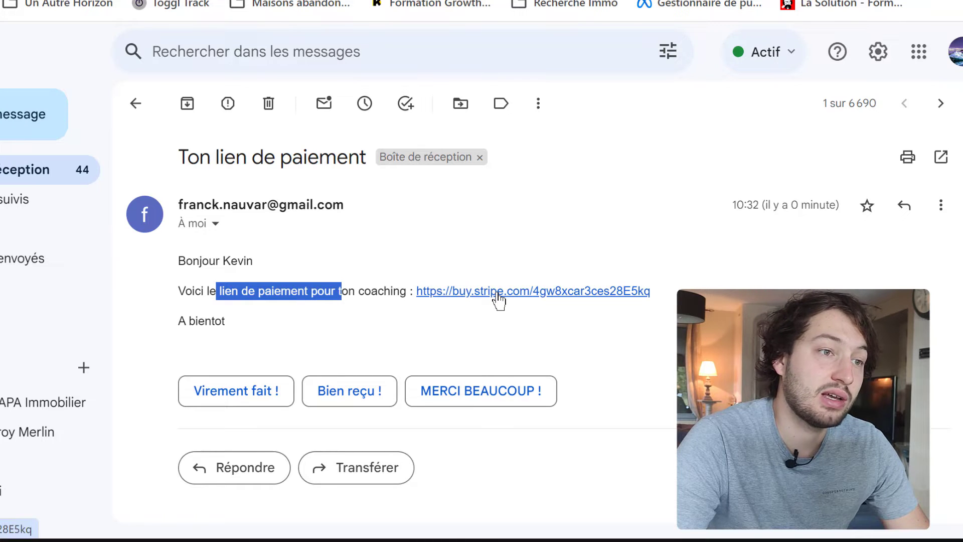
left_click(552, 290)
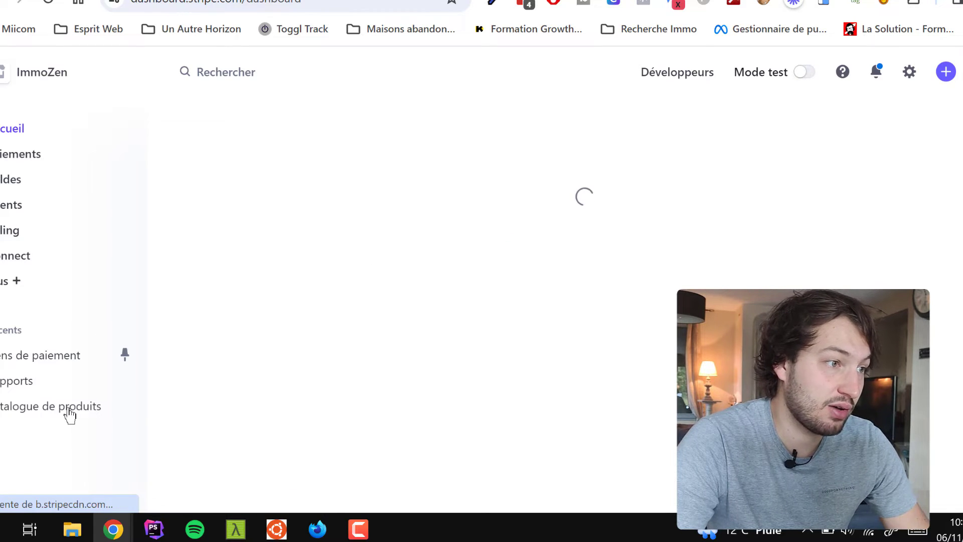
Step: Open the Stripe product catalogue, examine the new-product form's details and pricing fields, and leave it without saving
left_click(33, 410)
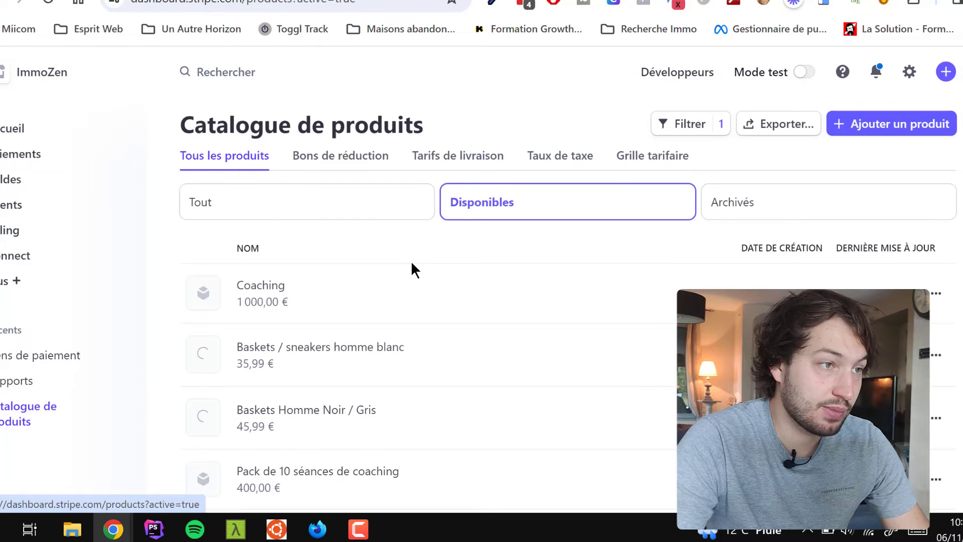
left_click(864, 125)
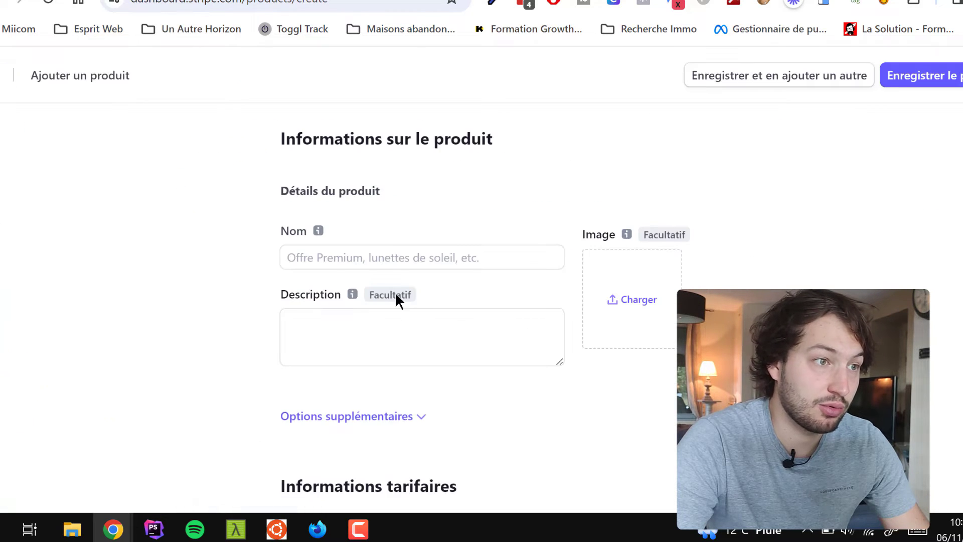
left_click(371, 248)
left_click(591, 358)
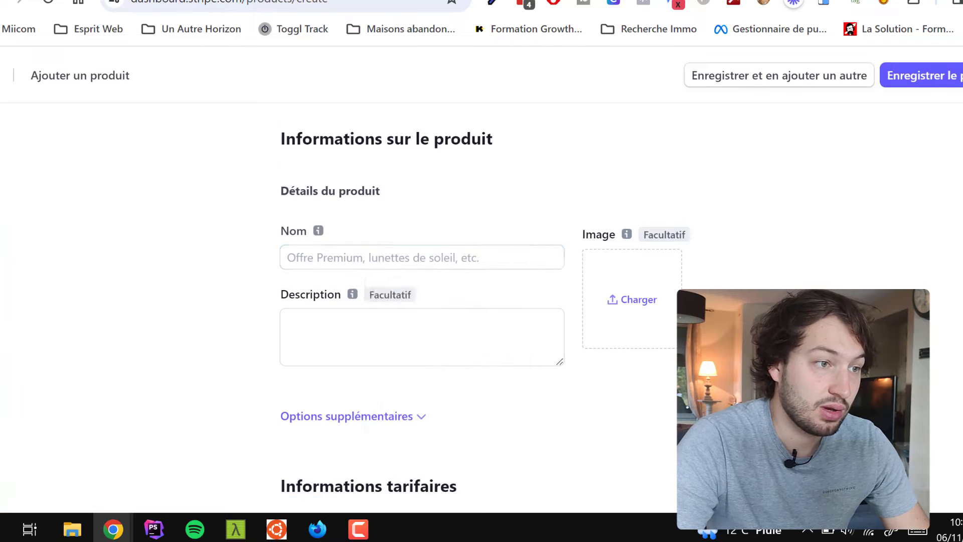
scroll(335, 216, "down", 7)
left_click(336, 223)
left_click(604, 248)
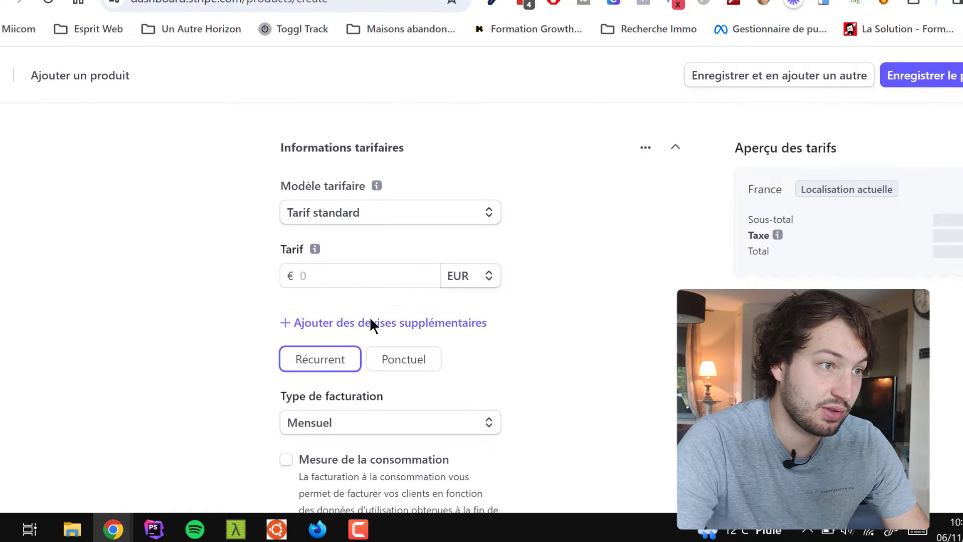
scroll(476, 453, "up", 5)
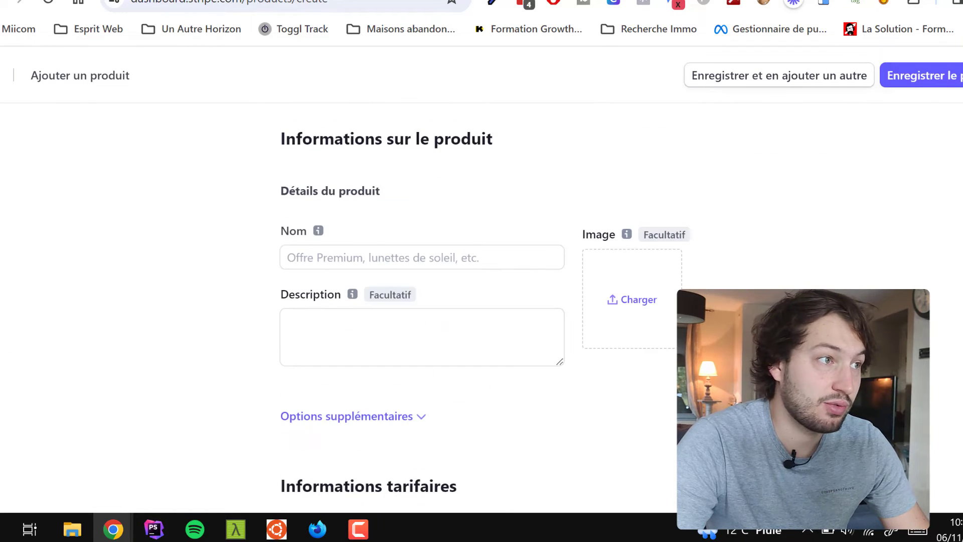
left_click(1, 75)
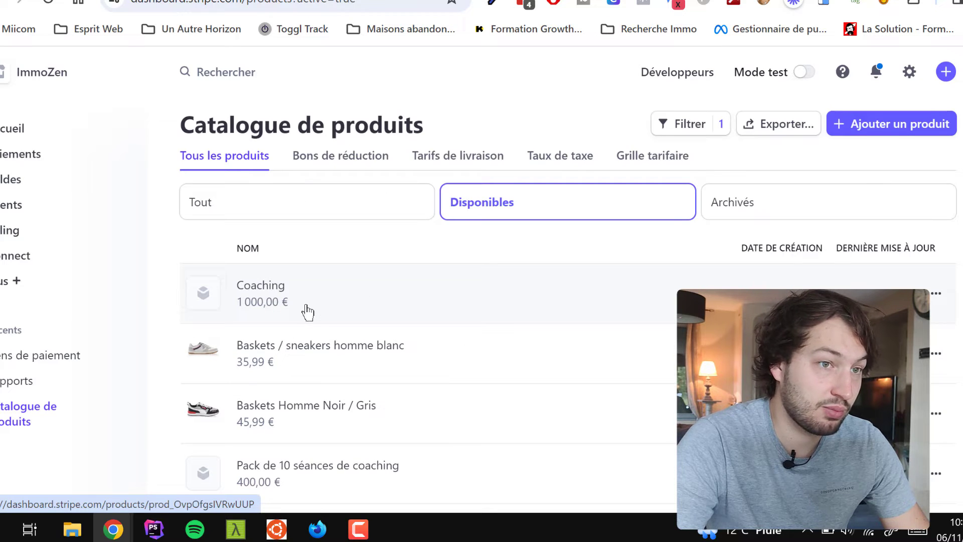
Step: Open the Coaching product and examine its 1000,00 € price and the associated payment link
left_click(288, 278)
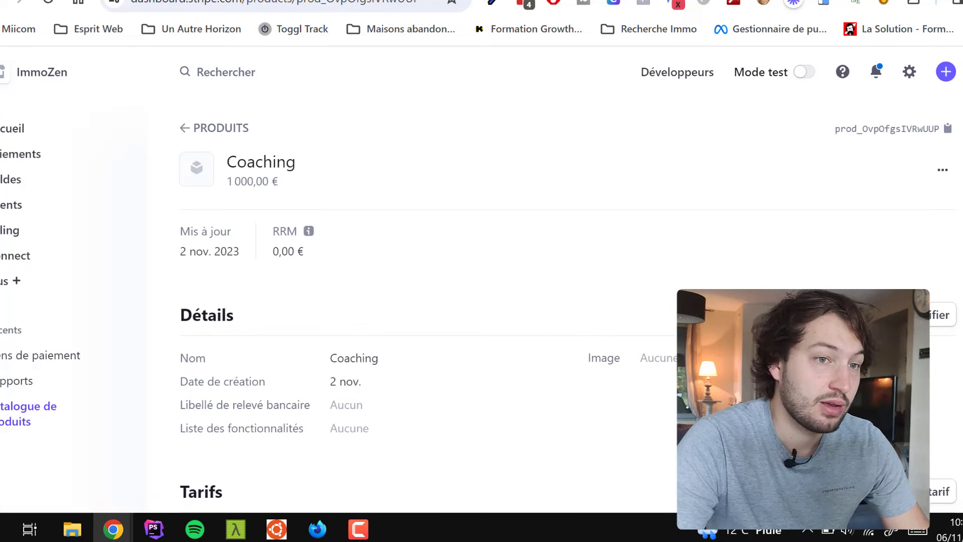
scroll(849, 273, "down", 7)
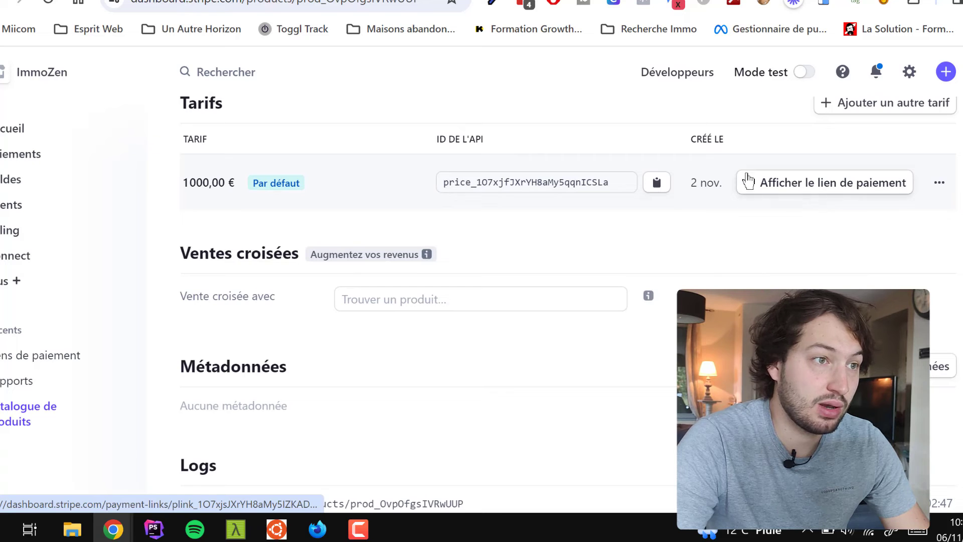
left_click(20, 5)
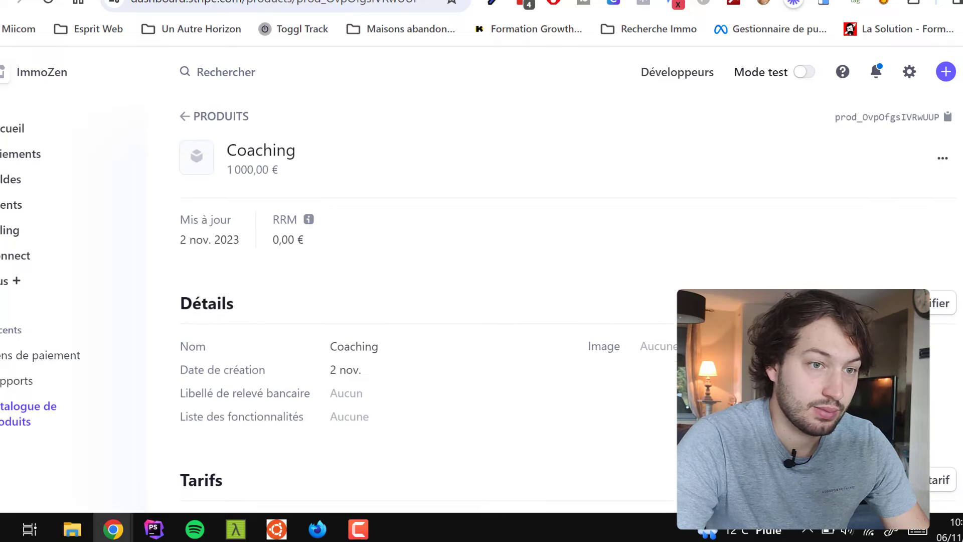
Step: Add a one-time (Ponctuel) price of 500,00 EUR to the Coaching product
scroll(885, 298, "down", 3)
left_click(886, 298)
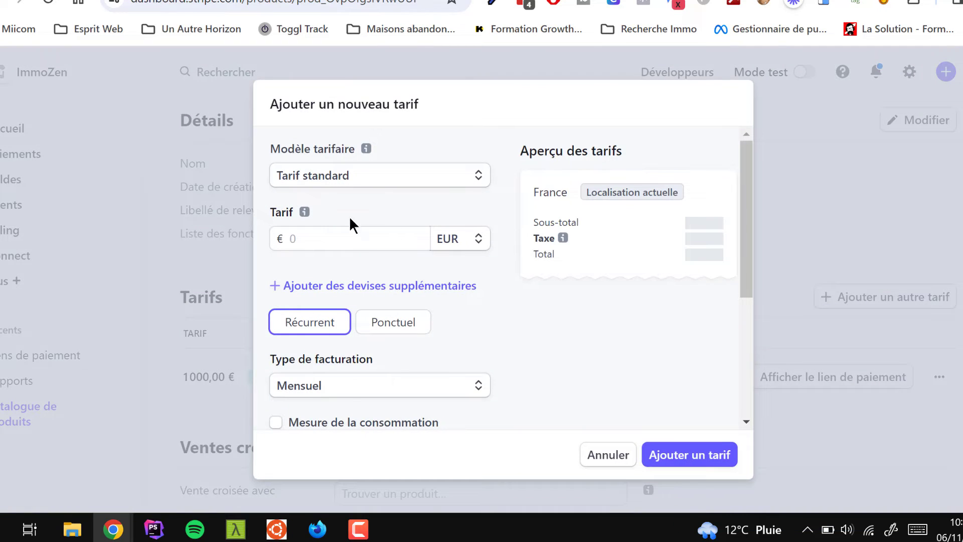
left_click(328, 238)
type("500")
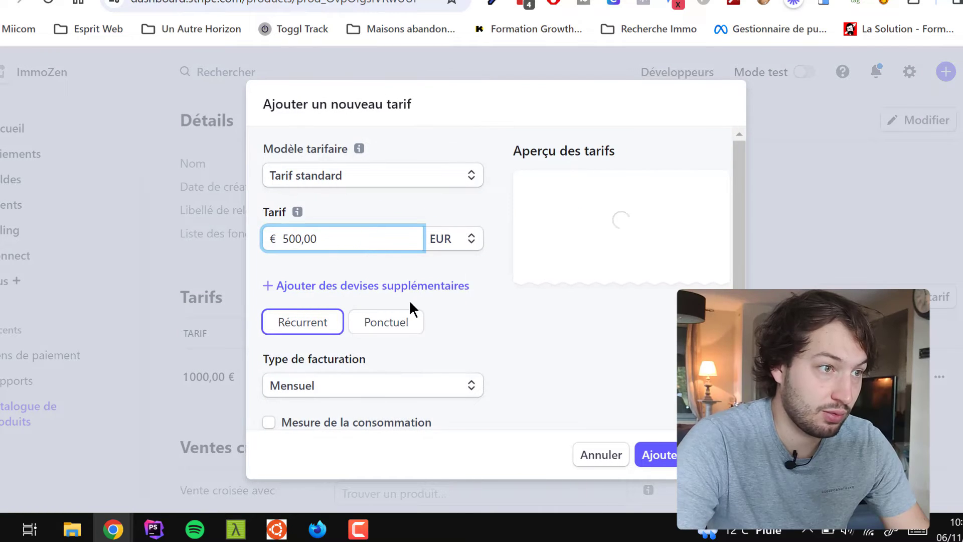
left_click(387, 325)
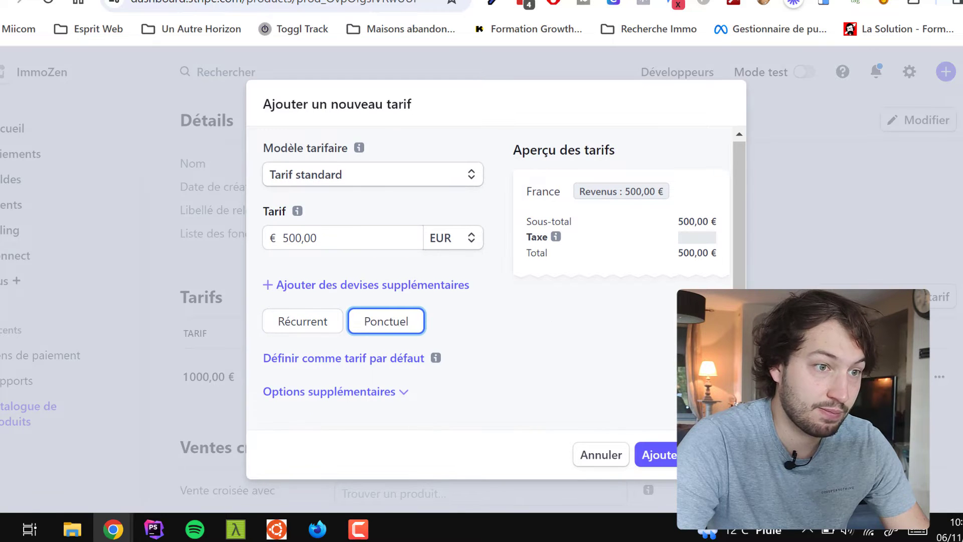
left_click(657, 454)
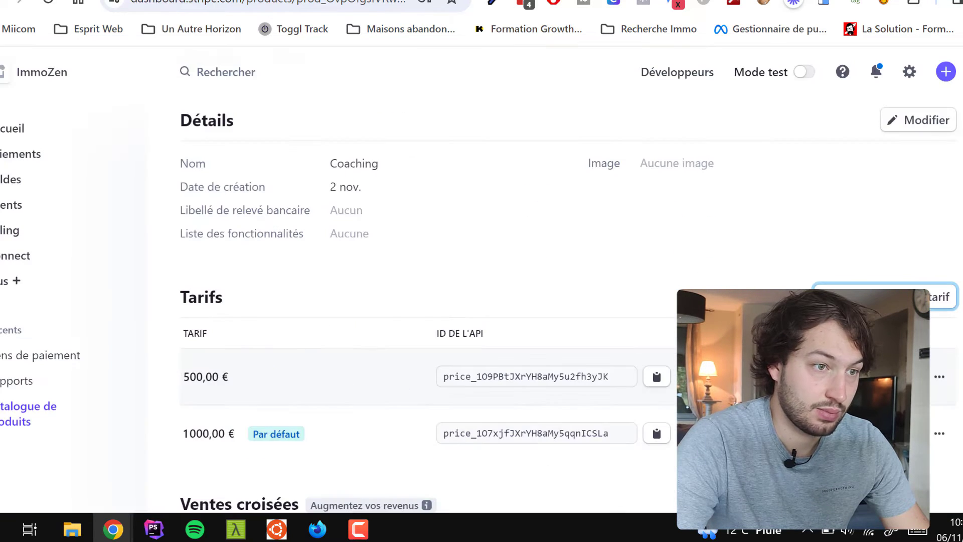
Step: Create a payment link for the Coaching product's 500,00 € price and copy its URL
scroll(855, 351, "down", 1)
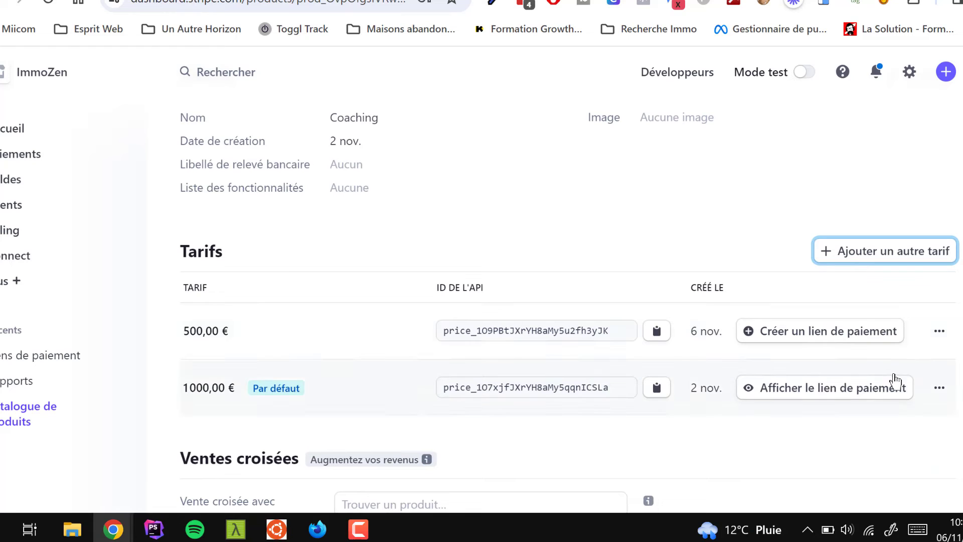
left_click(854, 332)
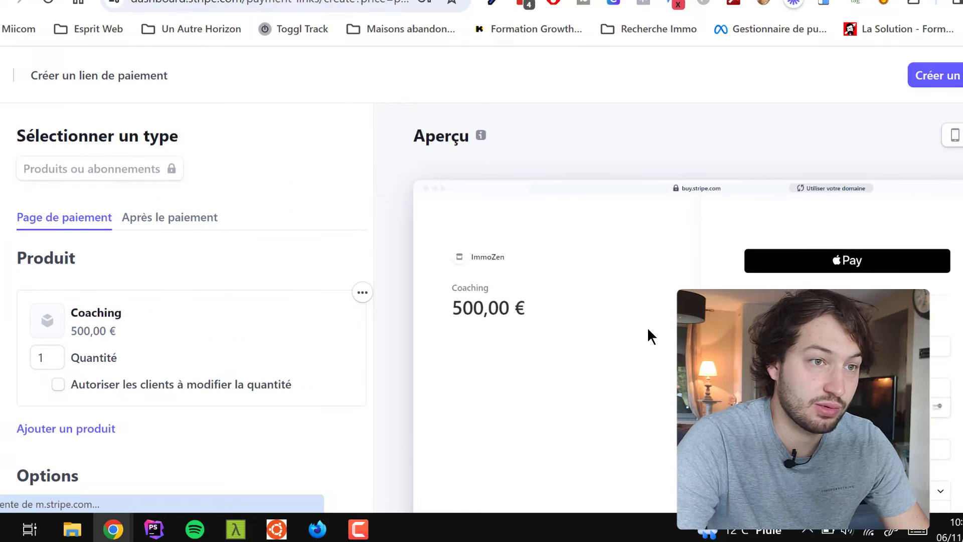
left_click(948, 75)
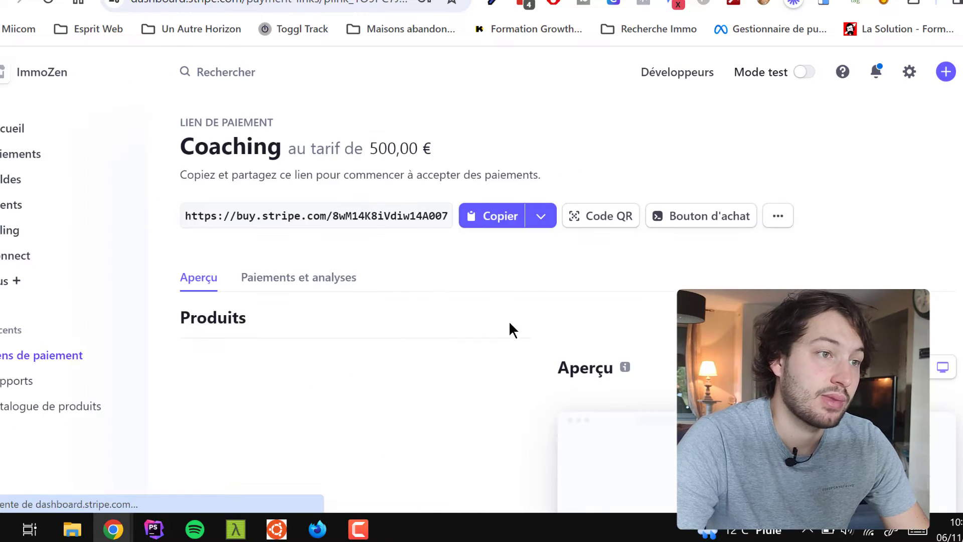
left_click(371, 224)
left_click(472, 223)
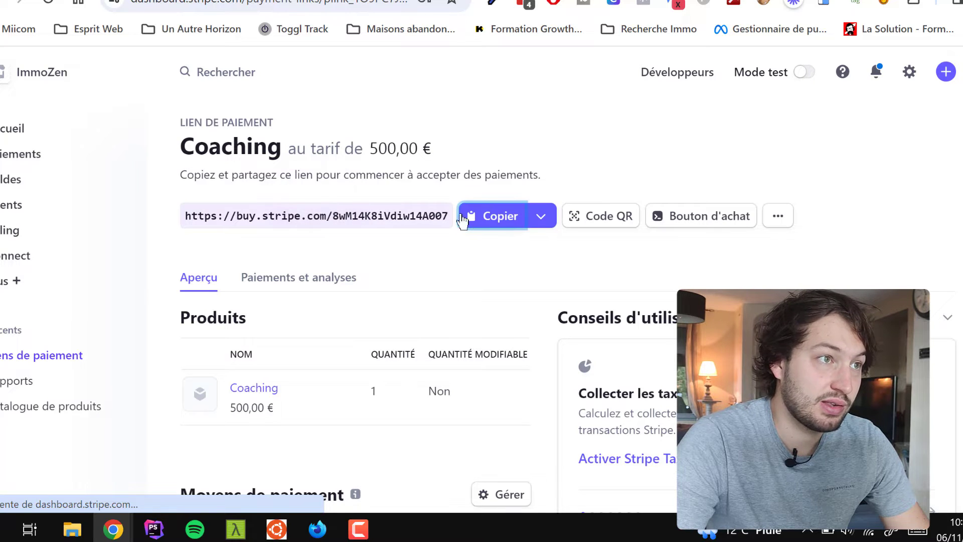
Step: Review the "Ton lien de paiement" e-mail in Gmail, the Make scenario and the new Stripe payment link page
key("ctrl+Tab")
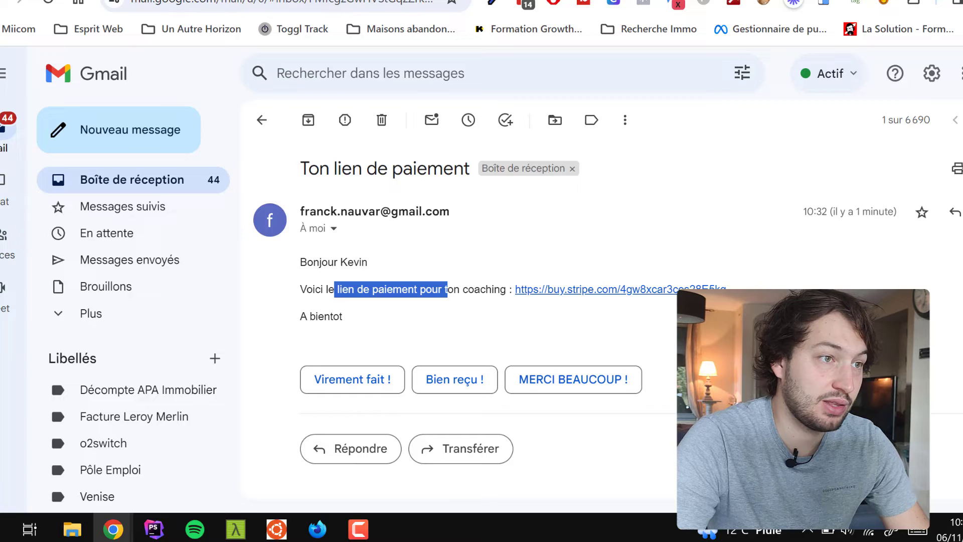
key("alt+Tab")
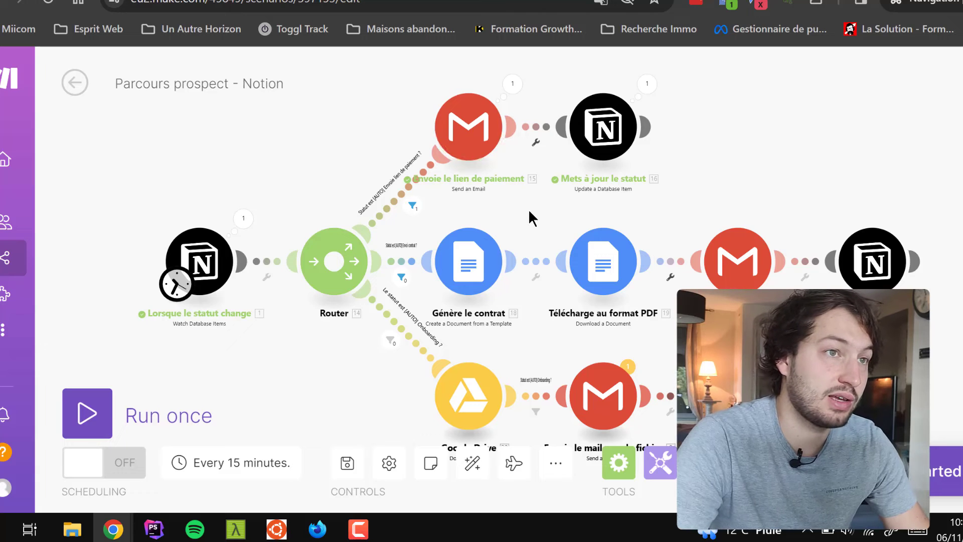
key("alt+Tab")
left_click(720, 283)
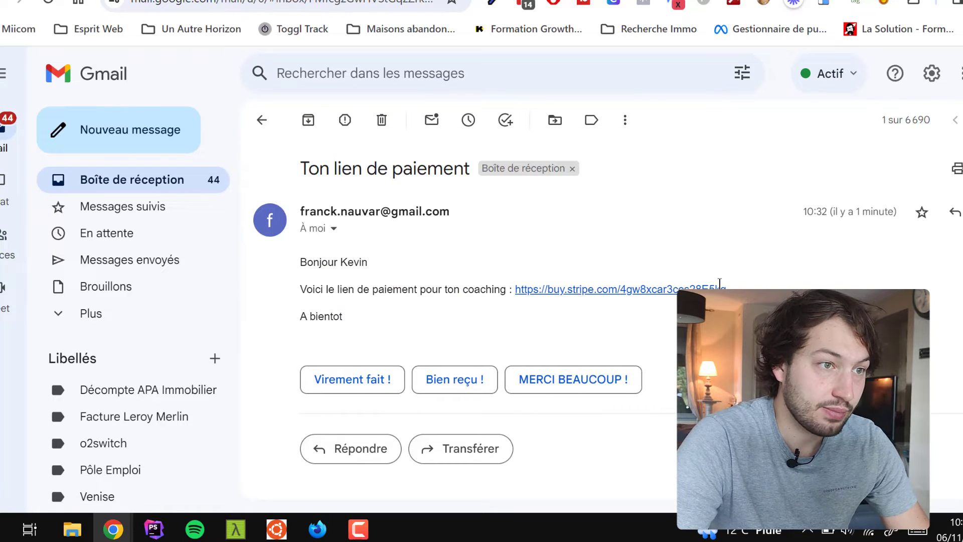
key("alt+Tab")
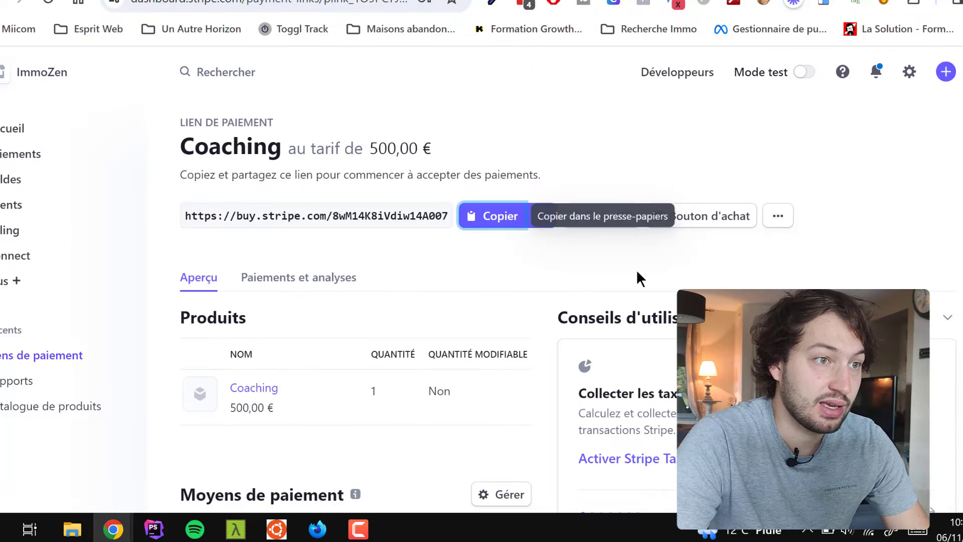
Step: Examine the Coaching checkout page in Stripe, including its price, e-mail and card information fields
key("alt+Tab")
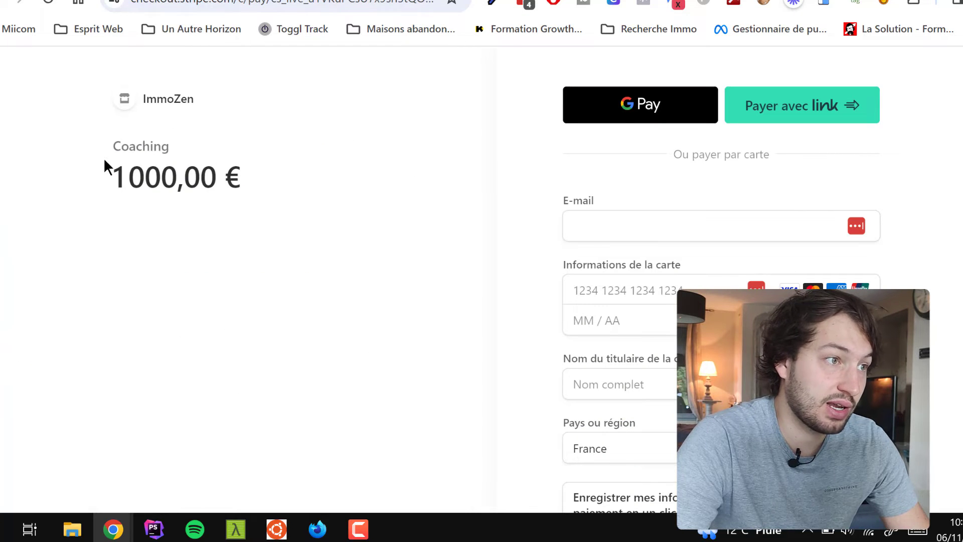
left_click_drag(105, 163, 188, 177)
left_click(678, 220)
scroll(679, 221, "down", 2)
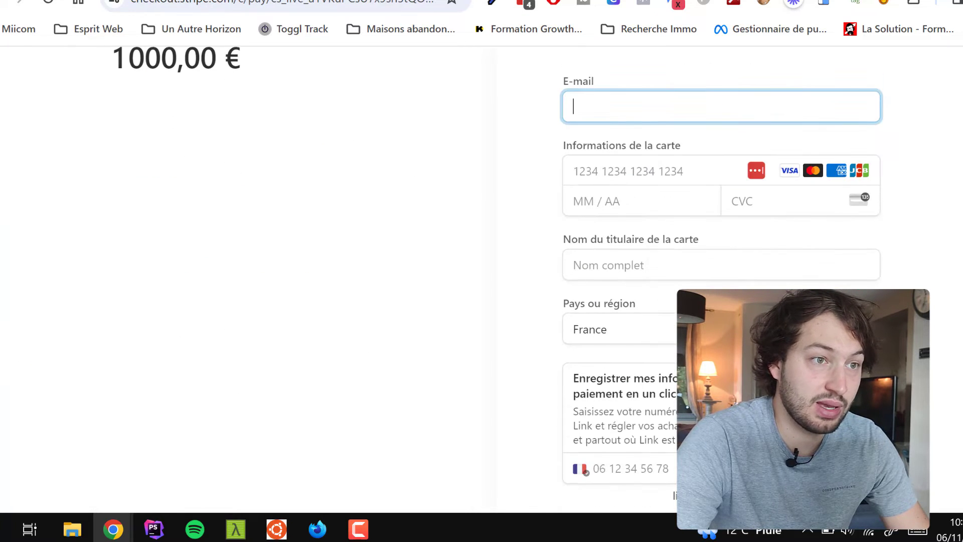
left_click(613, 164)
left_click(504, 219)
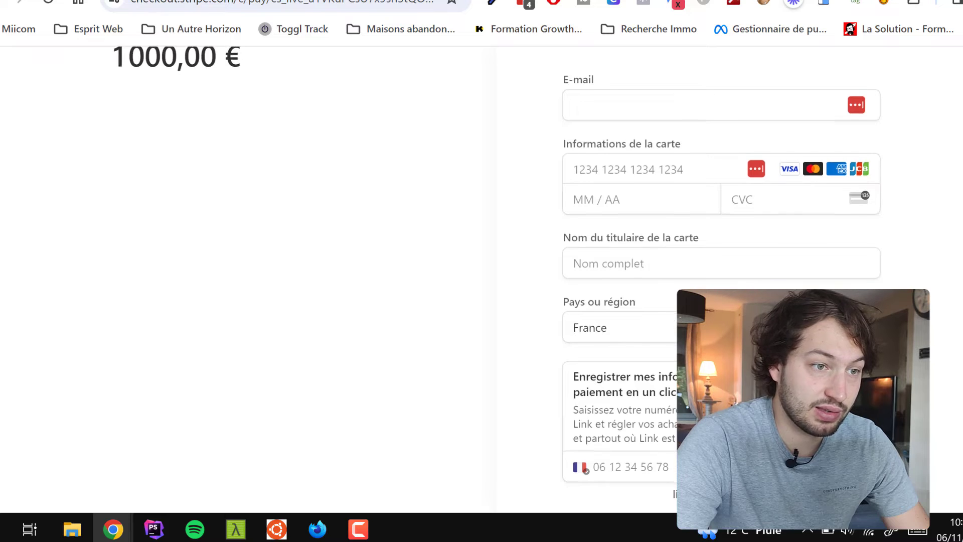
scroll(666, 311, "down", 2)
scroll(336, 114, "up", 5)
Step: Switch to the Notion Clients kanban board and view the columns following En attente de paiement
key("ctrl+Tab")
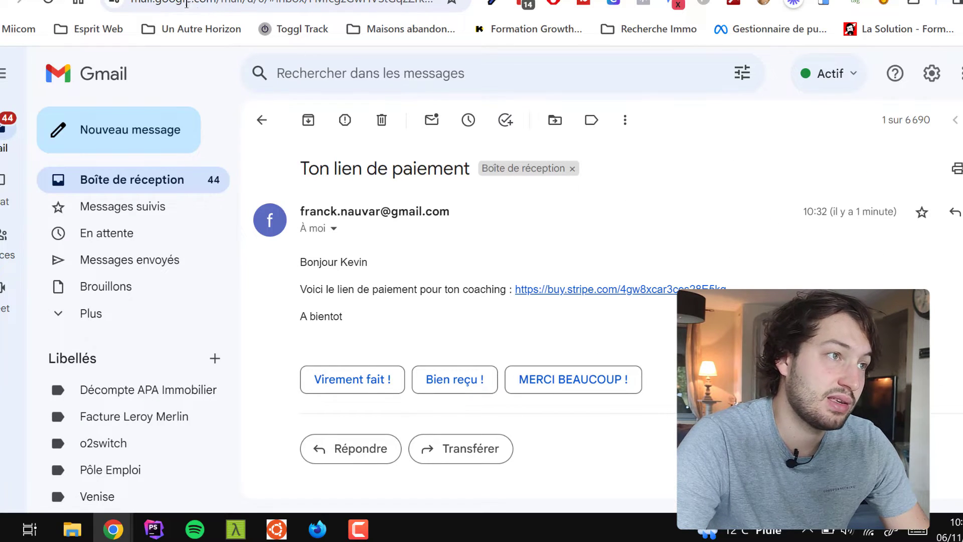
key("alt+Tab")
key("Escape")
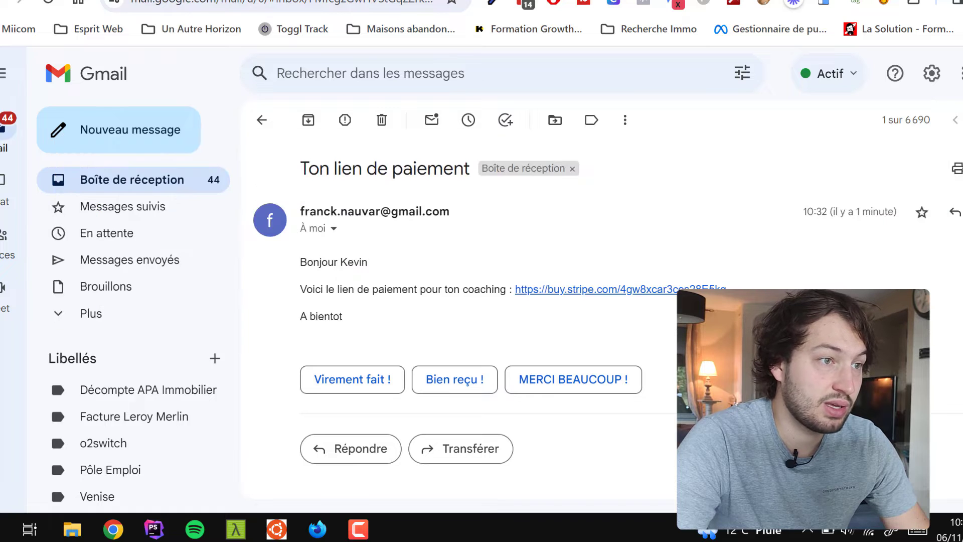
key("alt+Tab")
key("ctrl+Tab")
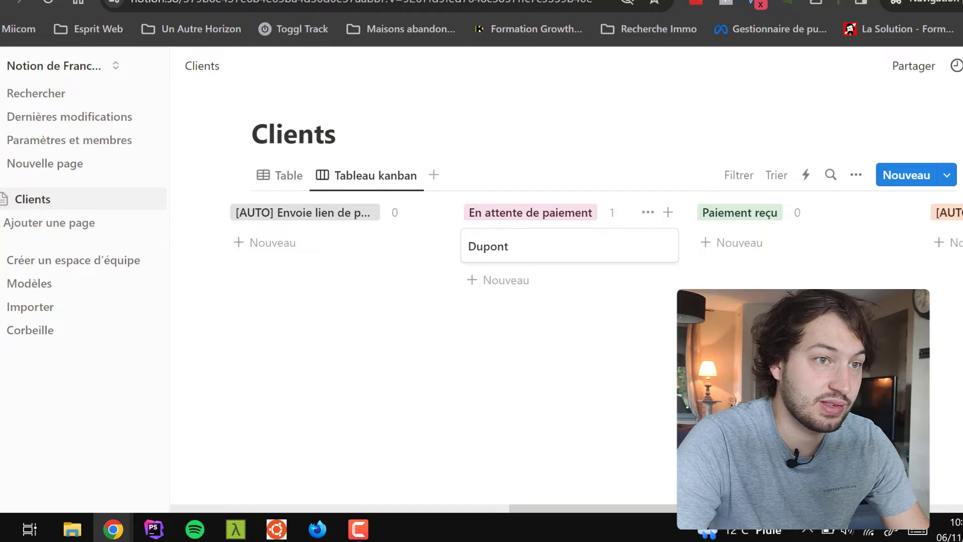
left_click_drag(733, 508, 787, 508)
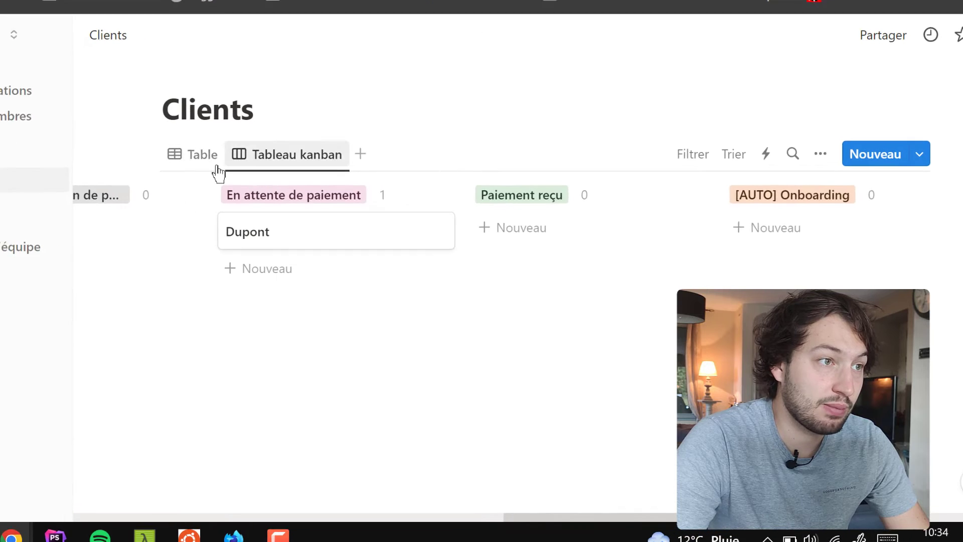
Step: Add a row in the Clients table view and create the status option "[AUTO] Relance paiement" for it
left_click(194, 154)
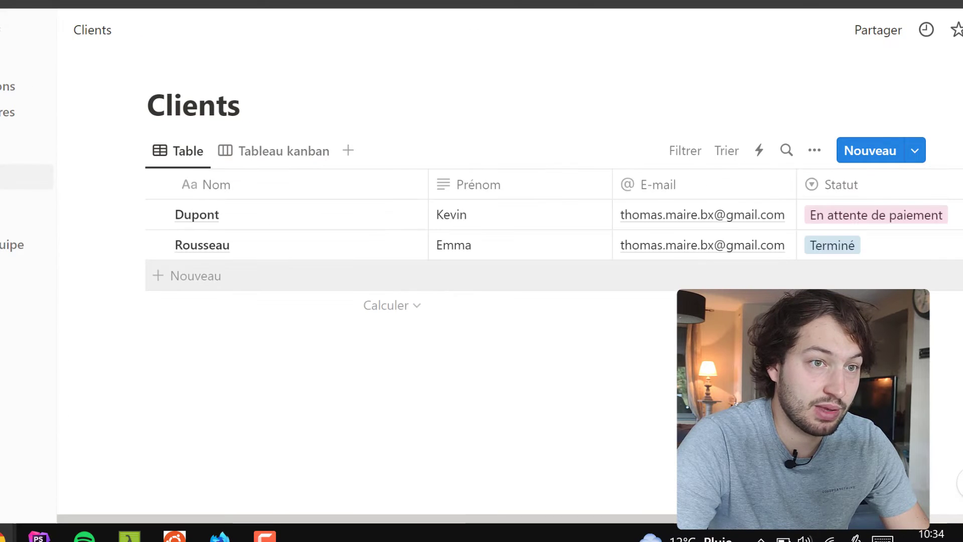
scroll(802, 270, "right", 3)
left_click(802, 278)
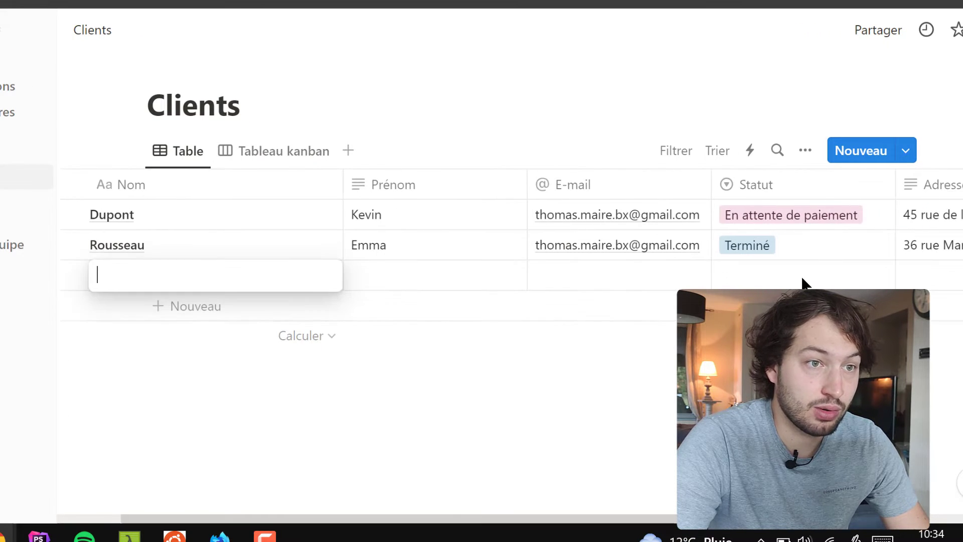
left_click(797, 275)
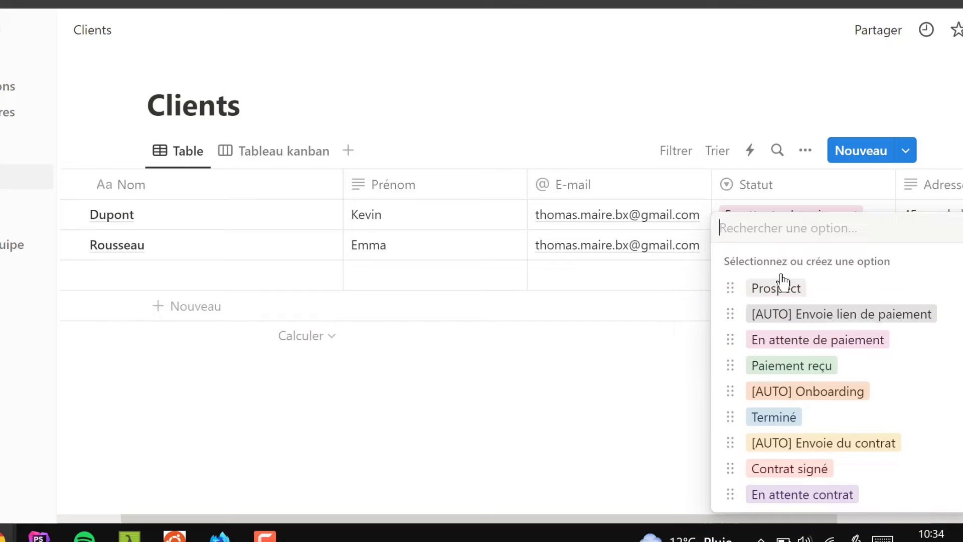
type("[AUTO] ")
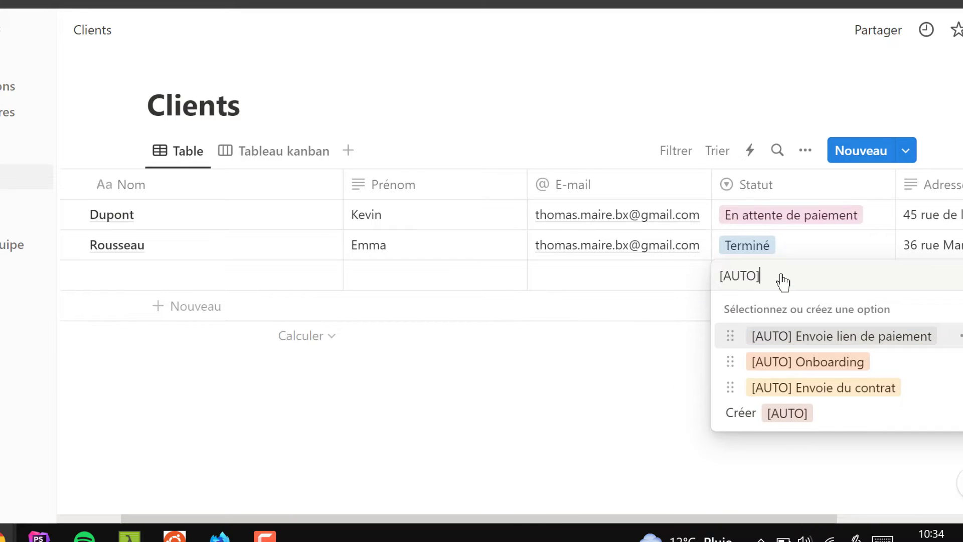
type("Relance paiemen")
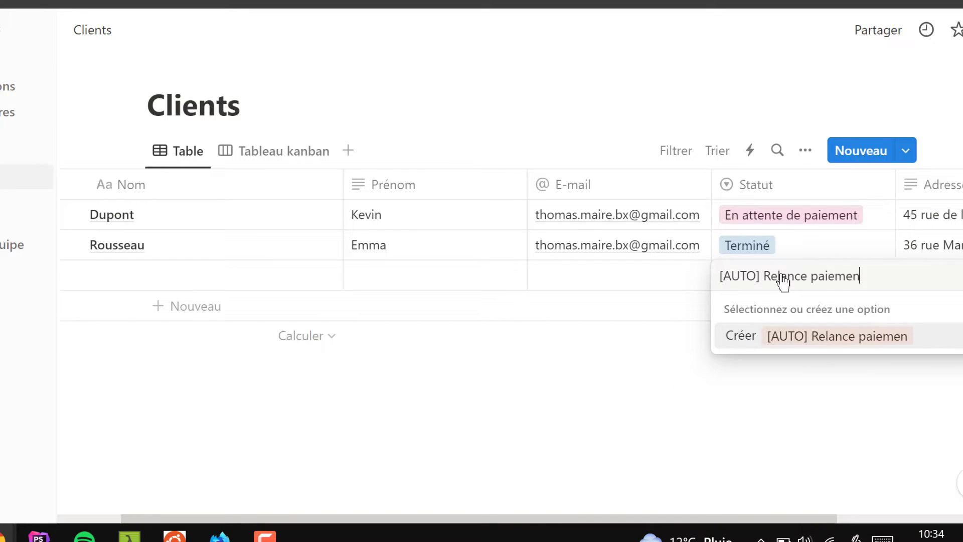
type("t")
key("Return")
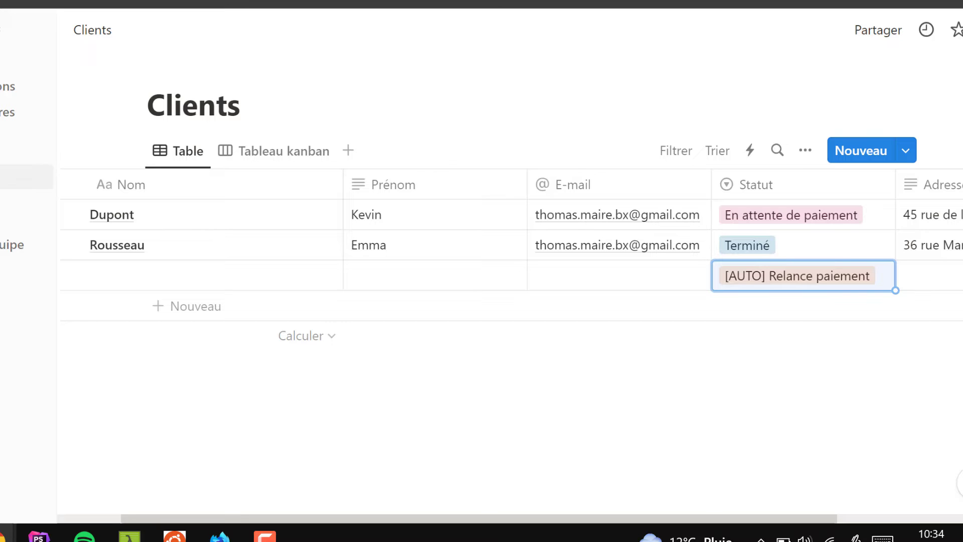
left_click(861, 419)
Step: Move the [AUTO] Relance paiement column between En attente de paiement and Paiement reçu on the kanban board
left_click(320, 160)
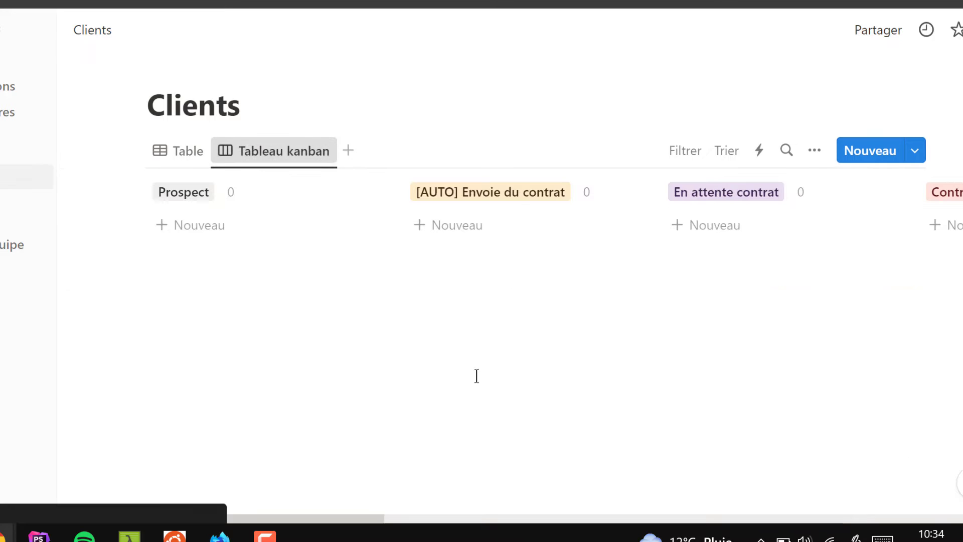
left_click_drag(376, 518, 960, 512)
scroll(920, 203, "left", 2)
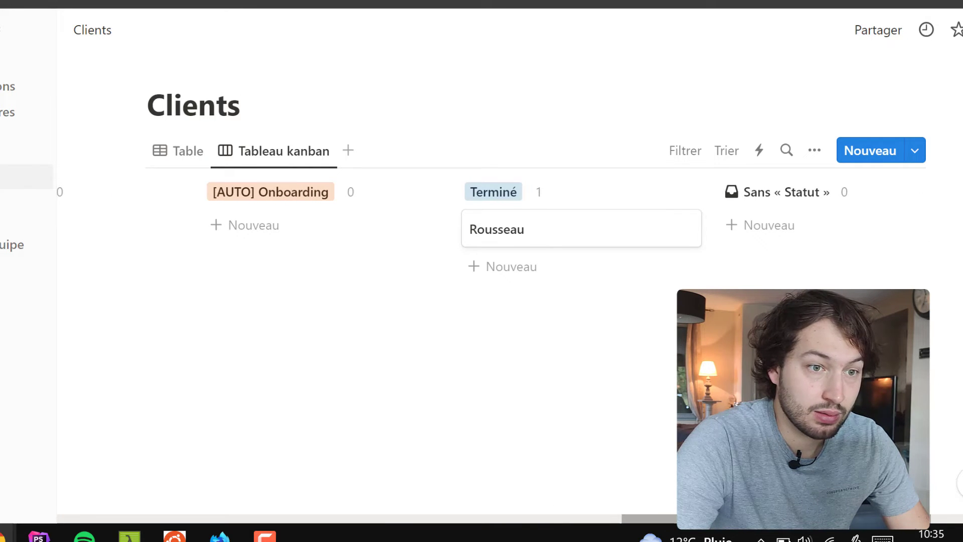
scroll(827, 203, "right", 5)
left_click_drag(160, 196, 720, 223)
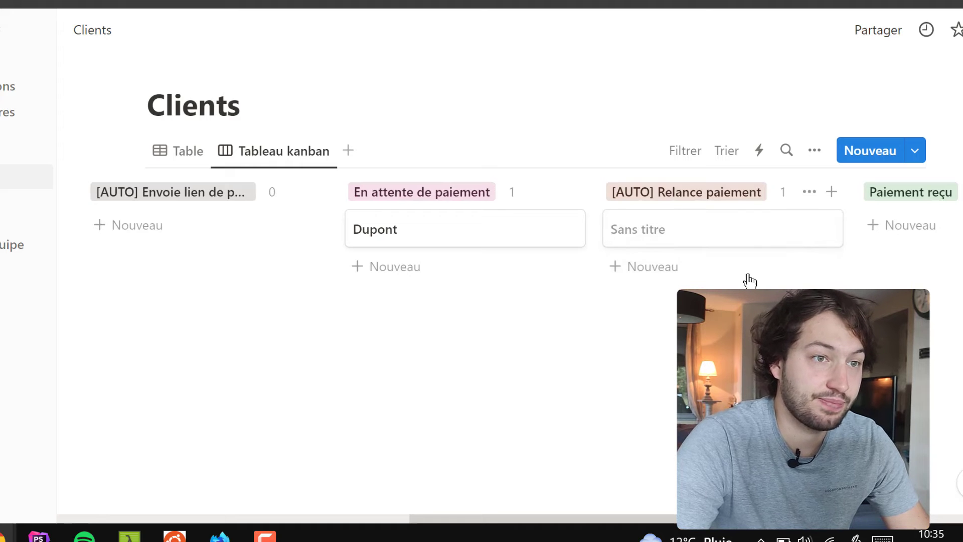
Step: Delete the untitled card from the [AUTO] Relance paiement column and look over the routes of the Make scenario
left_click(823, 229)
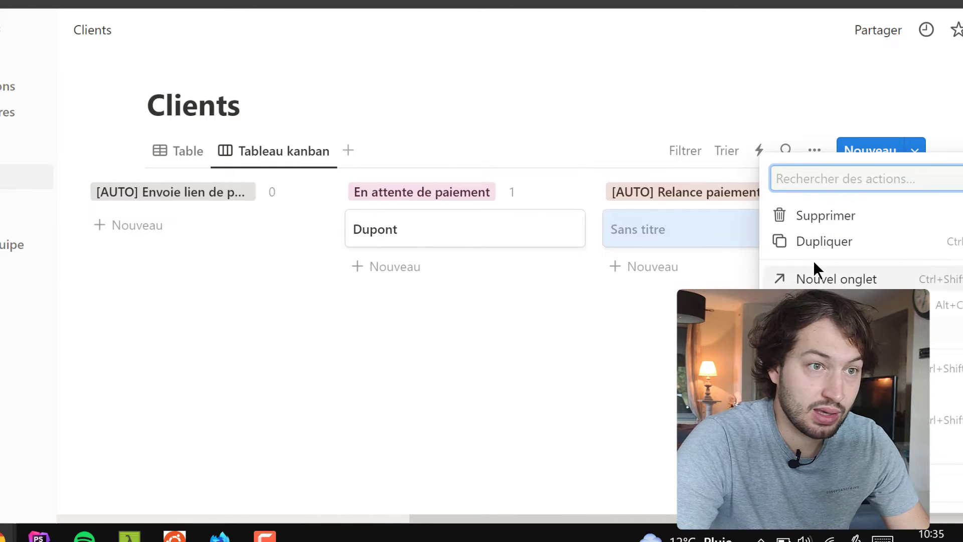
left_click(813, 217)
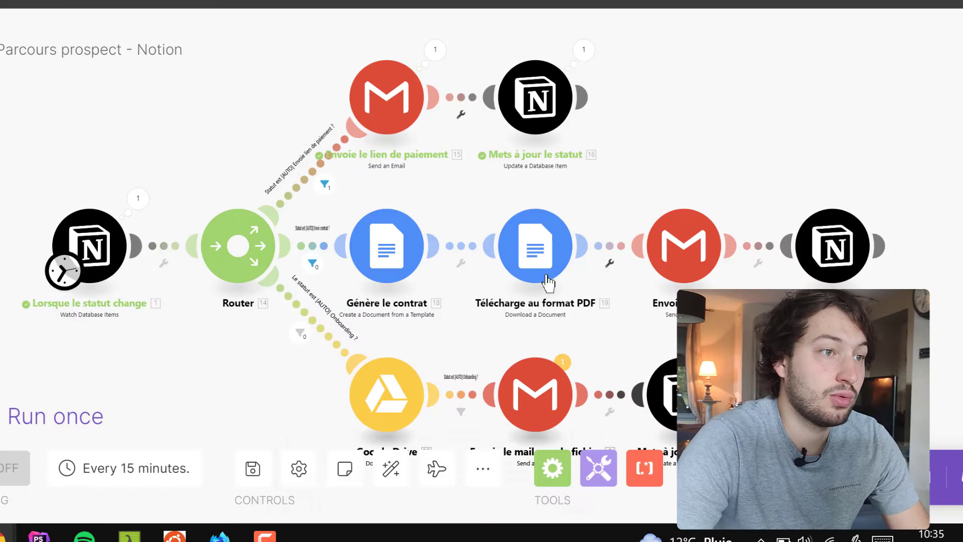
scroll(296, 276, "down", 2)
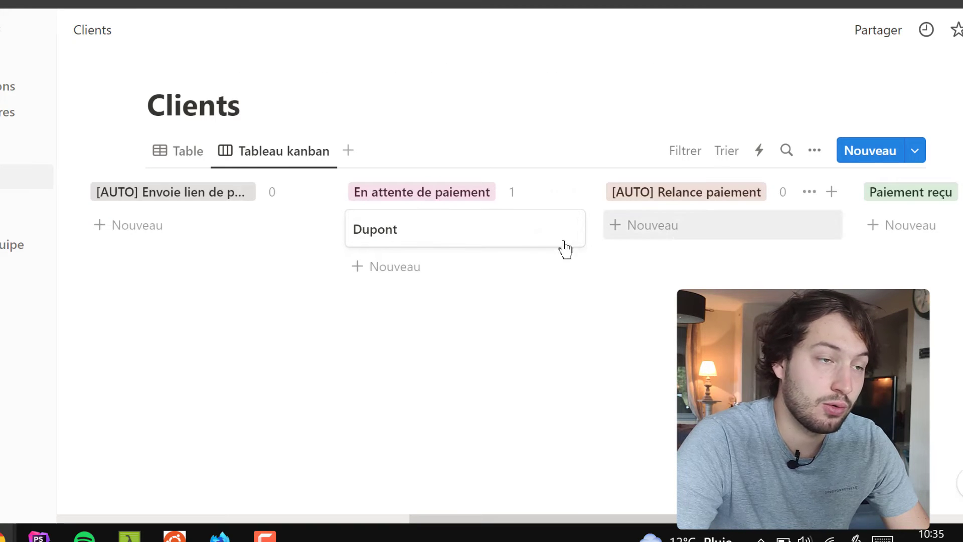
Step: Move the waiting client's card from En attente de paiement to [AUTO] Relance paiement, and on to Paiement reçu
left_click_drag(389, 226, 659, 228)
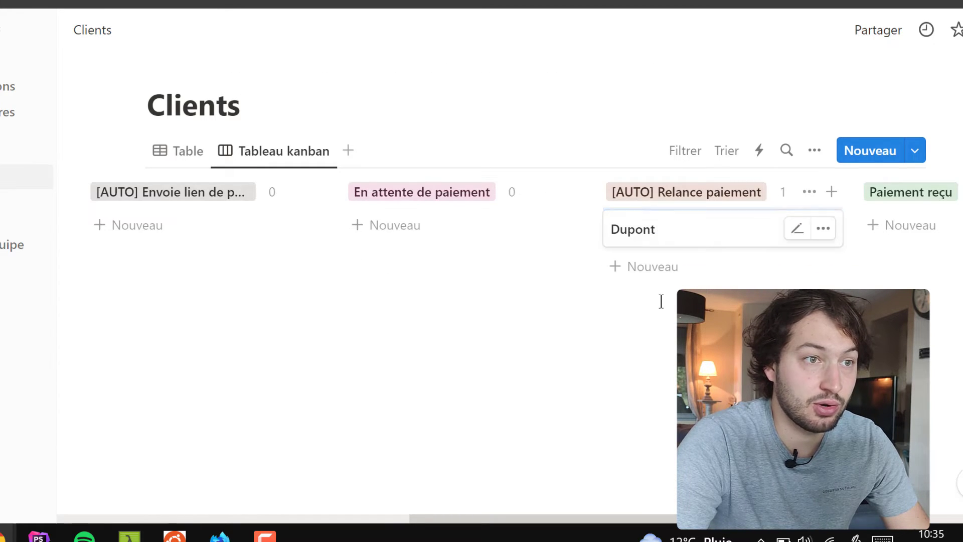
left_click_drag(456, 520, 617, 517)
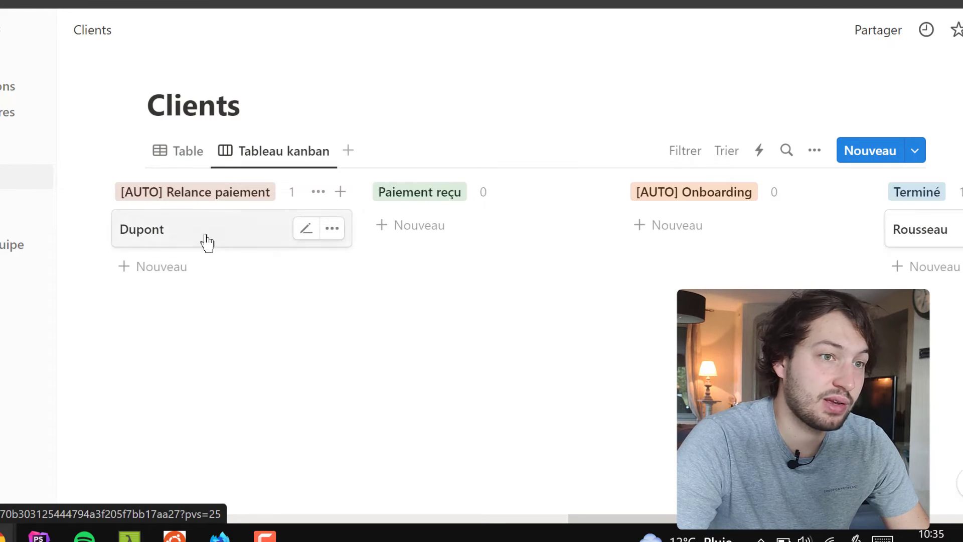
left_click_drag(207, 242, 499, 229)
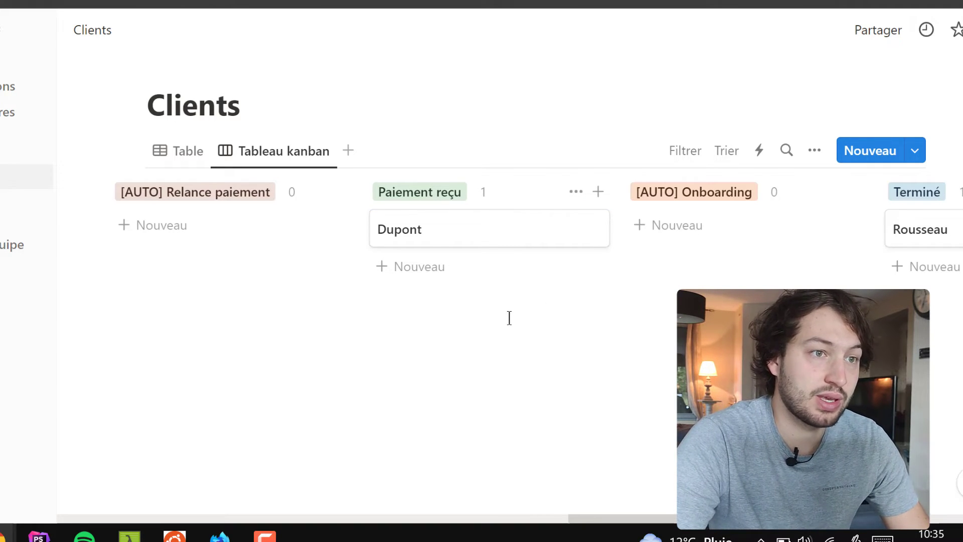
Step: Show Exemple livret.pdf in the Parcours clients Drive folder, and move the client's card to [AUTO] Onboarding in Notion
left_click_drag(607, 516, 657, 516)
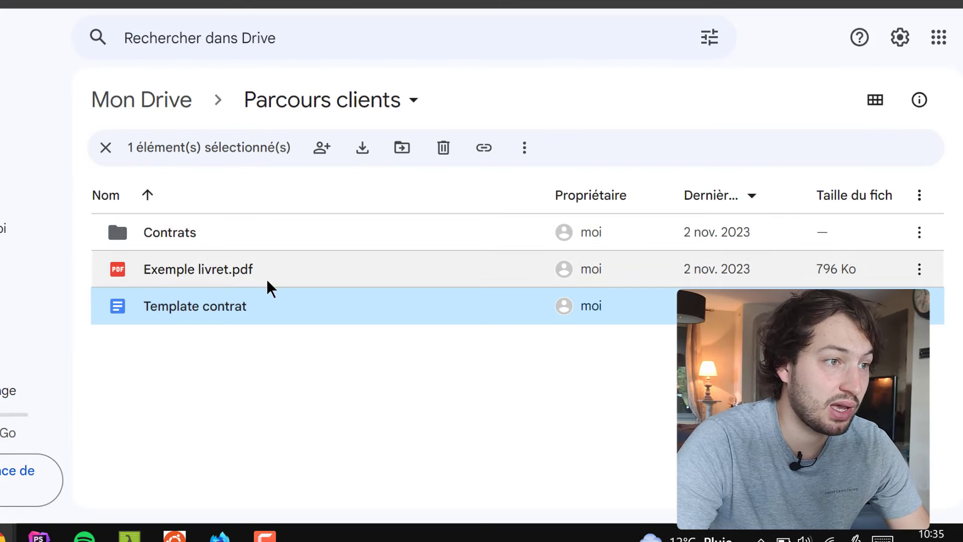
left_click(266, 258)
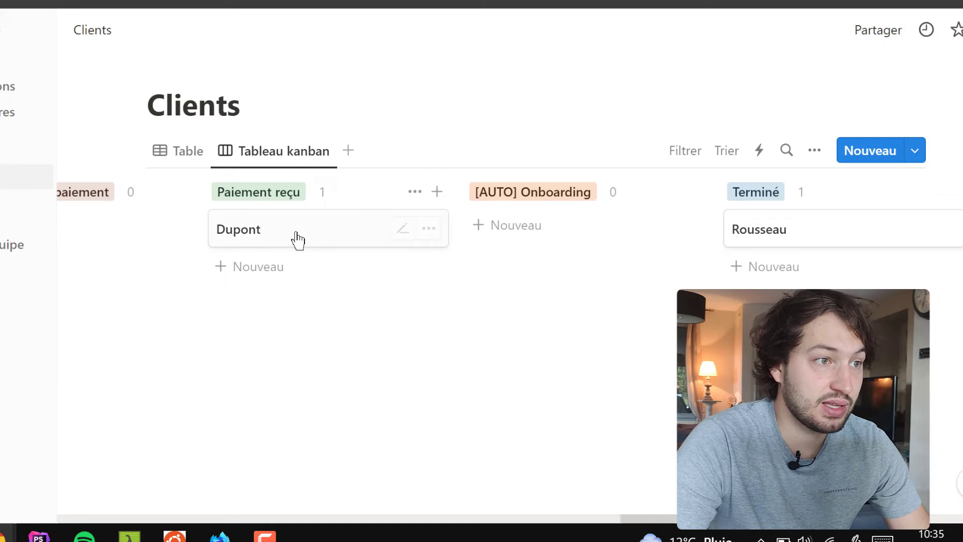
left_click_drag(295, 239, 553, 232)
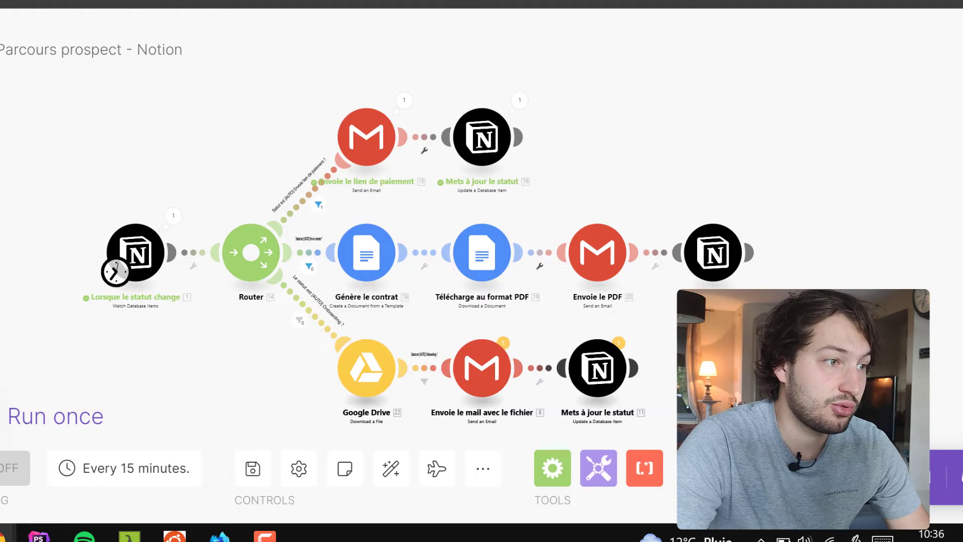
Step: Run the Parcours prospect - Notion scenario once in Make and switch to Gmail
left_click(55, 415)
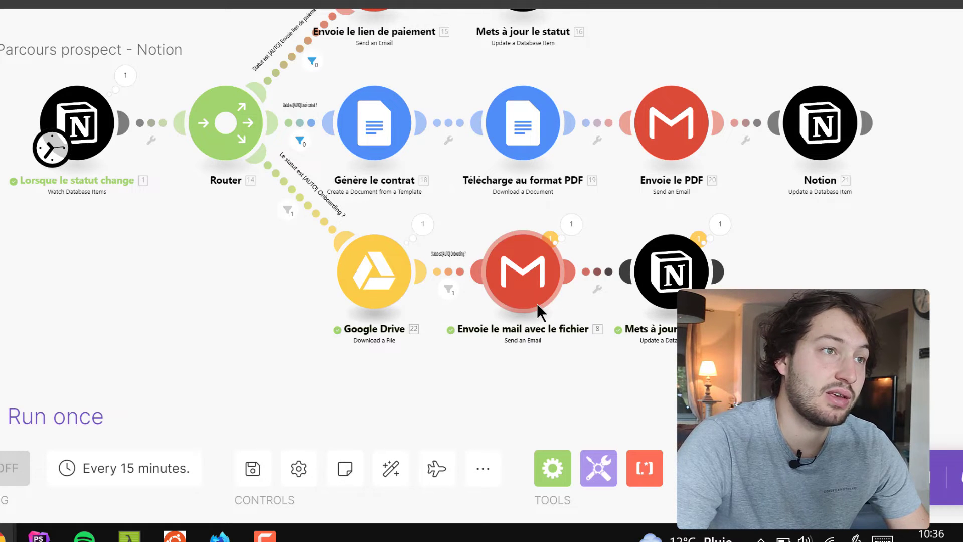
key("alt+Tab")
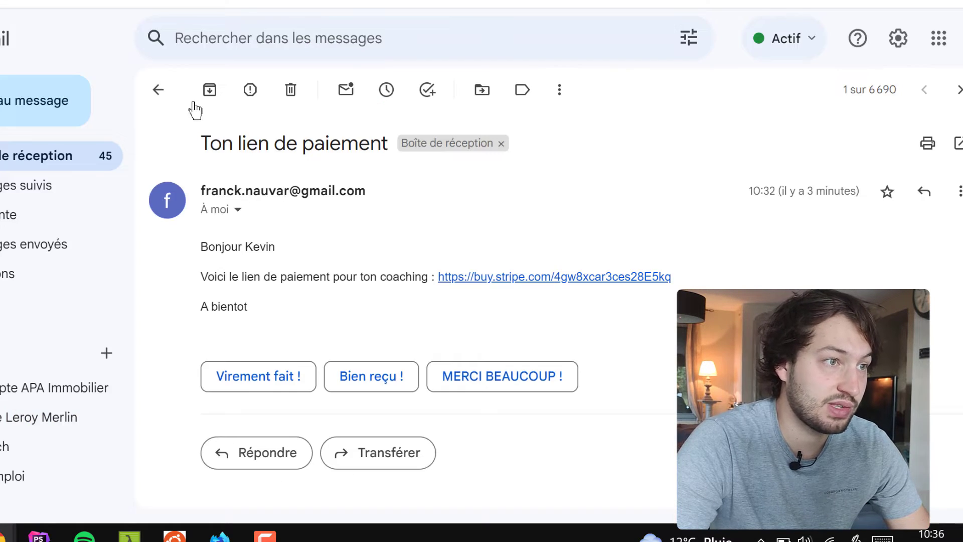
Step: Open the welcome-booklet e-mail from the inbox and check its message and the attached Exemple livret.pdf
left_click(157, 90)
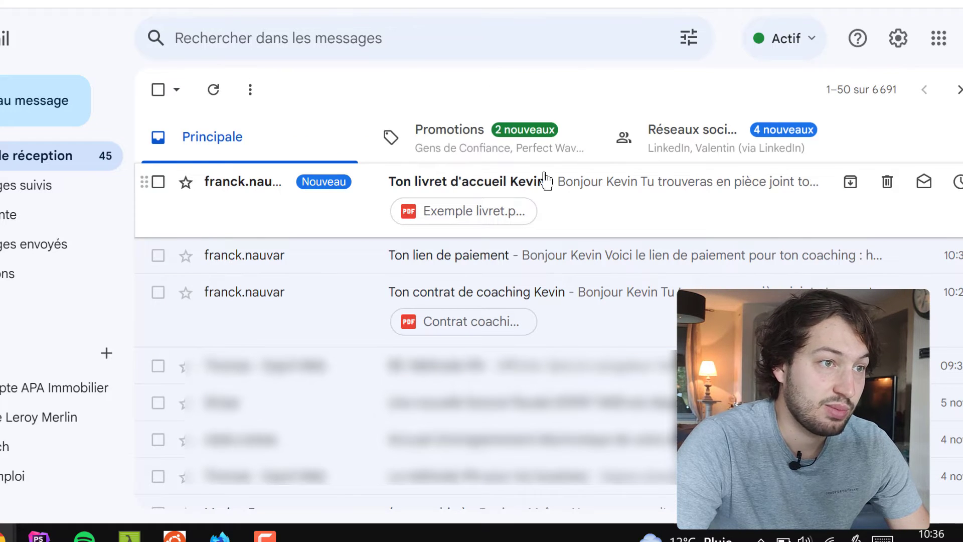
left_click(473, 192)
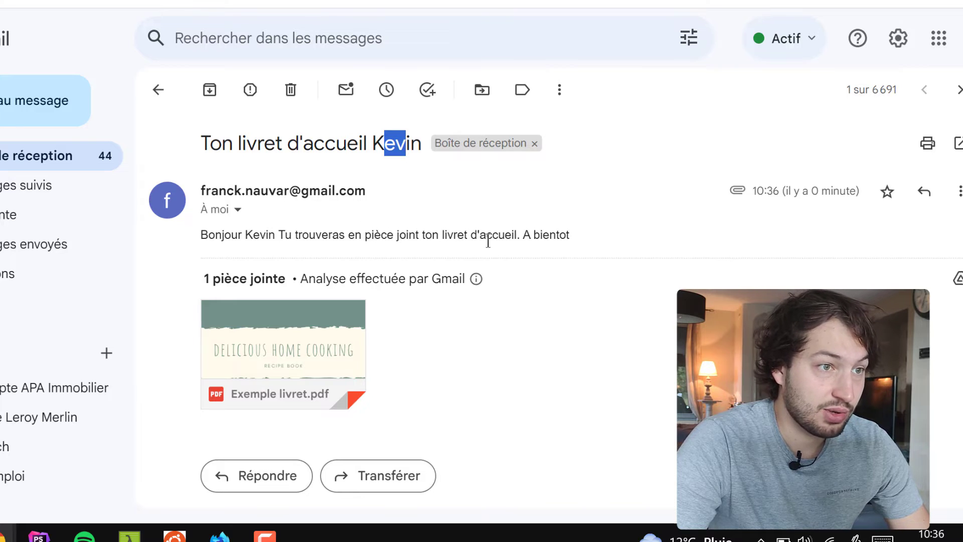
mouse_move(293, 338)
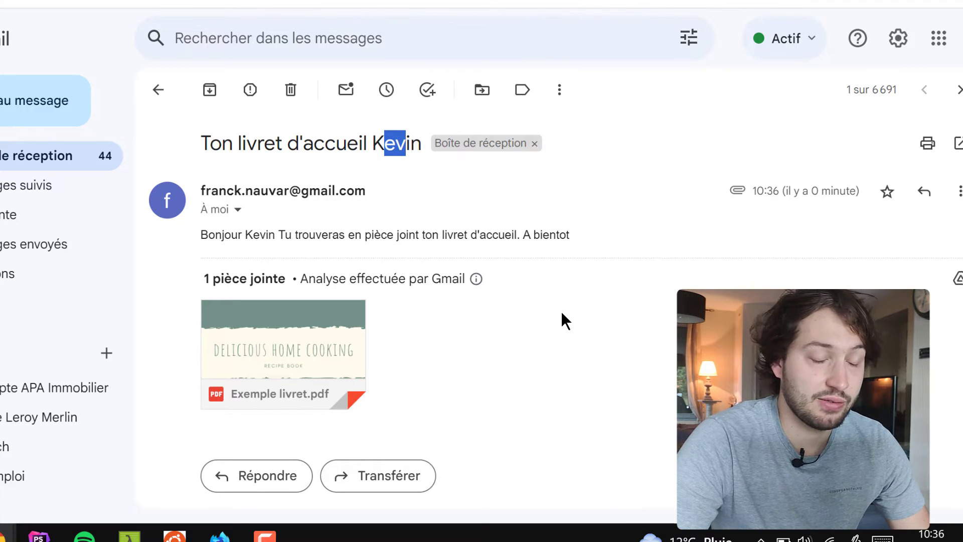
mouse_move(226, 361)
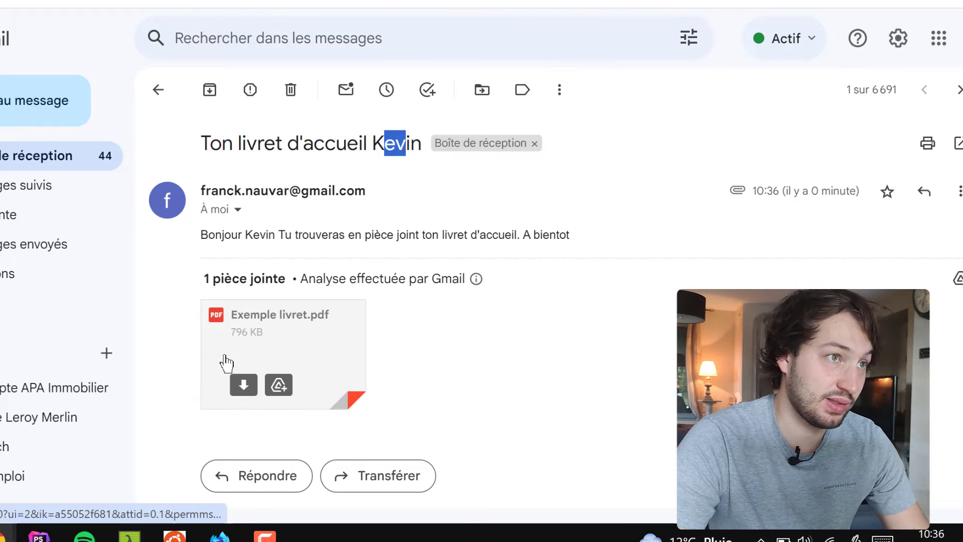
left_click(546, 313)
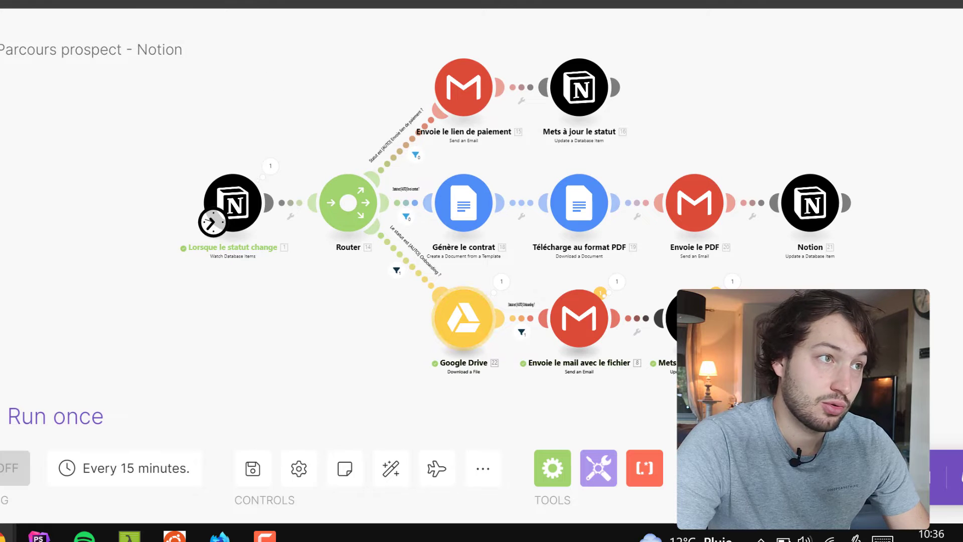
Step: Look over the executed onboarding route in Make, and check the [AUTO] Onboarding and Terminé columns of the Clients board in Notion
scroll(216, 337, "up", 3)
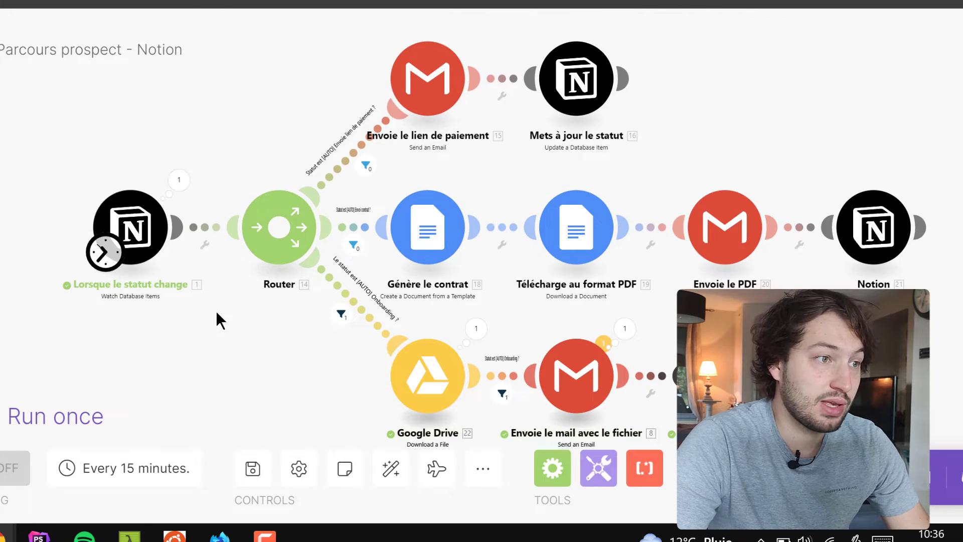
left_click_drag(252, 367, 203, 368)
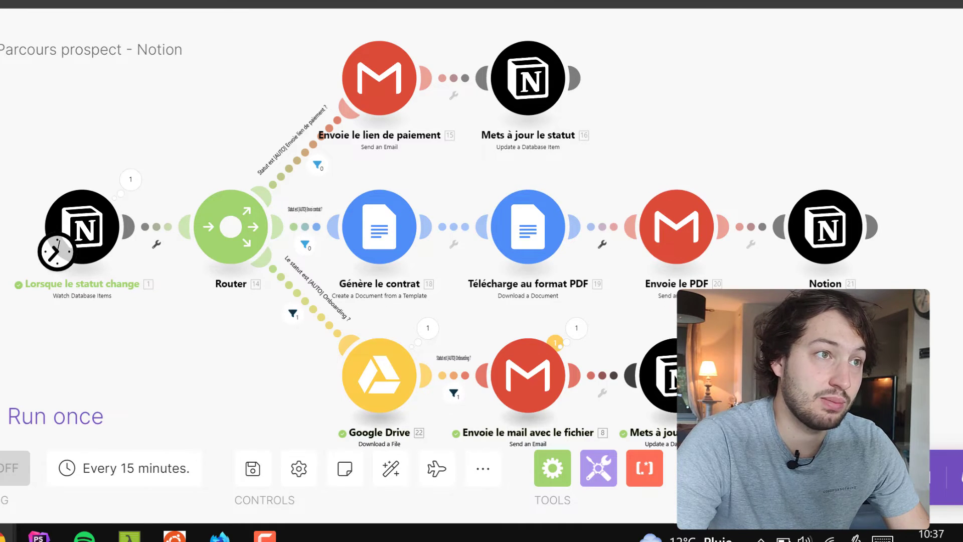
left_click(236, 2)
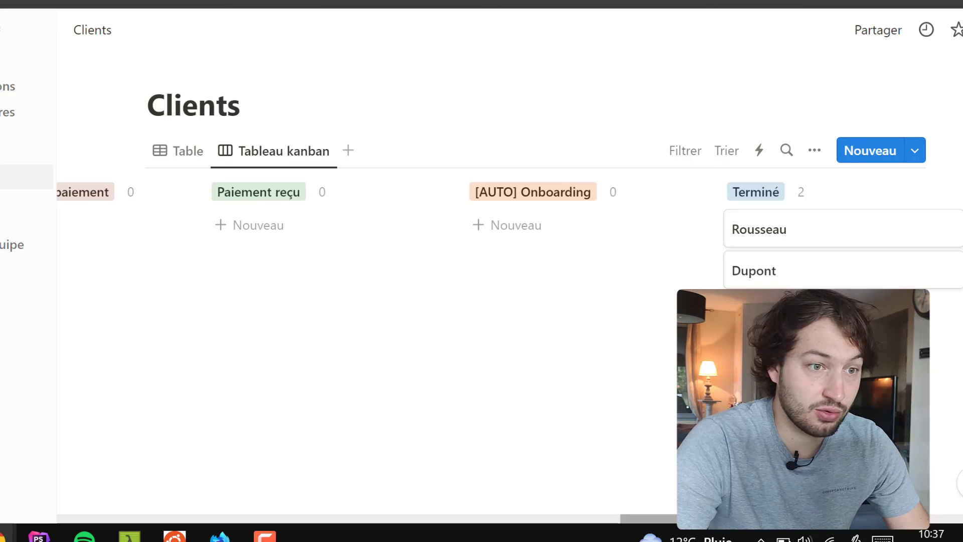
scroll(321, 196, "right", 4)
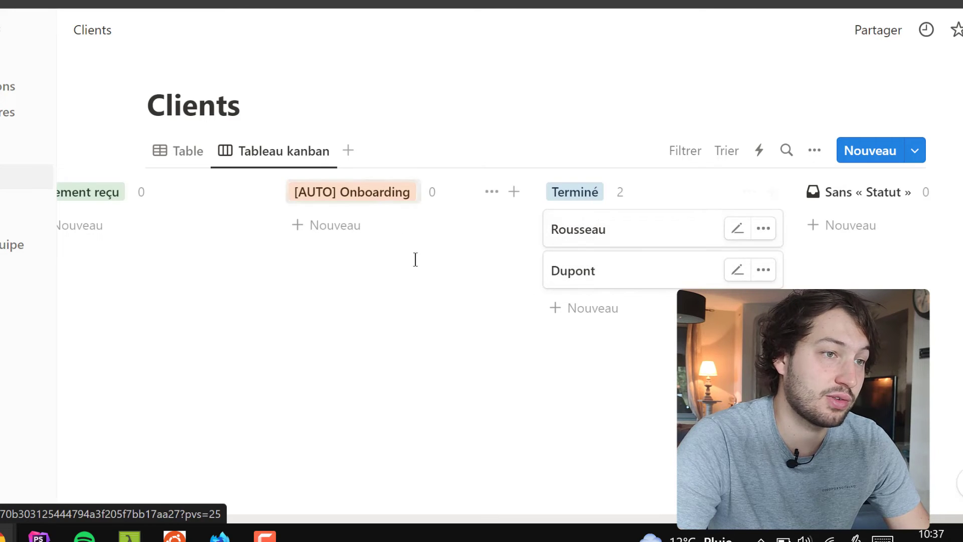
Step: Switch back to the Parcours prospect - Notion scenario in Make and review its payment-link, contract and onboarding routes
left_click(311, 2)
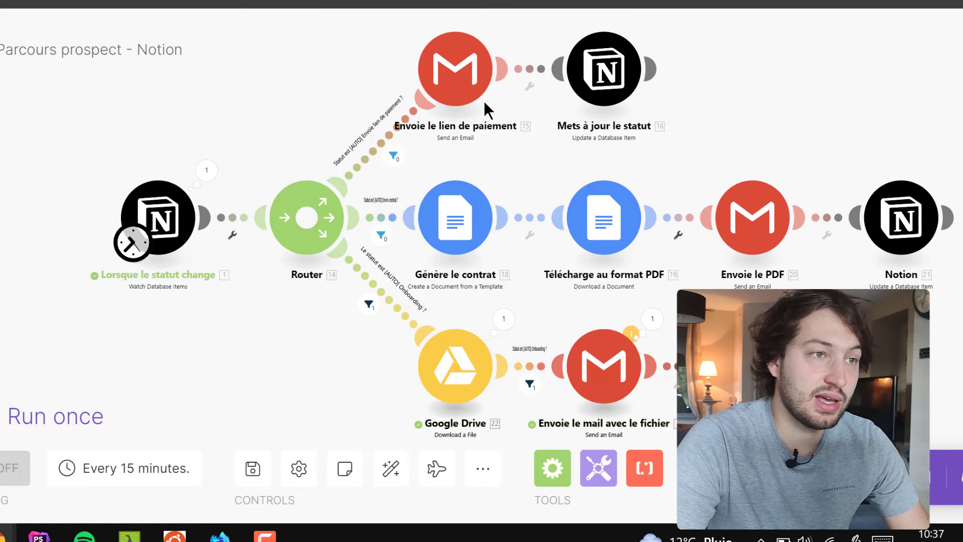
scroll(323, 371, "down", 1)
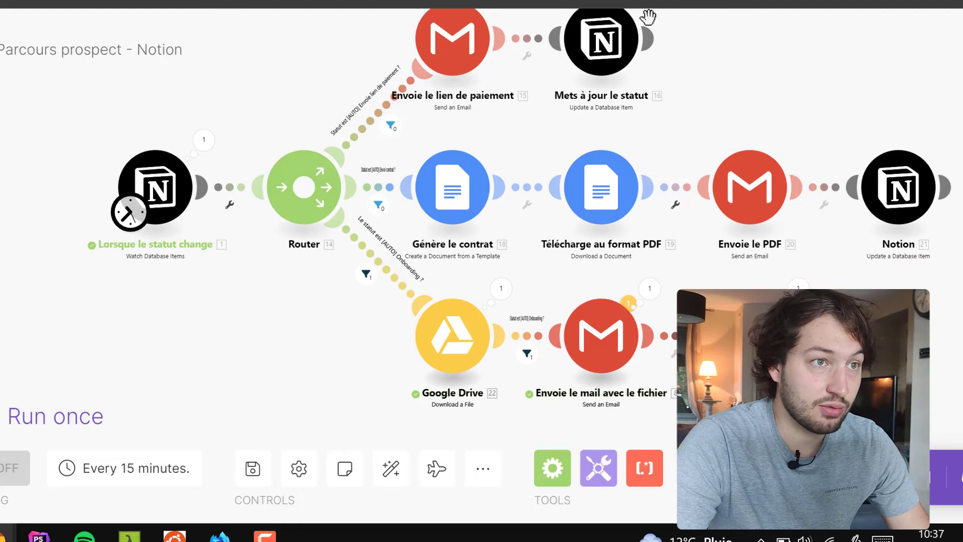
scroll(868, 243, "down", 1)
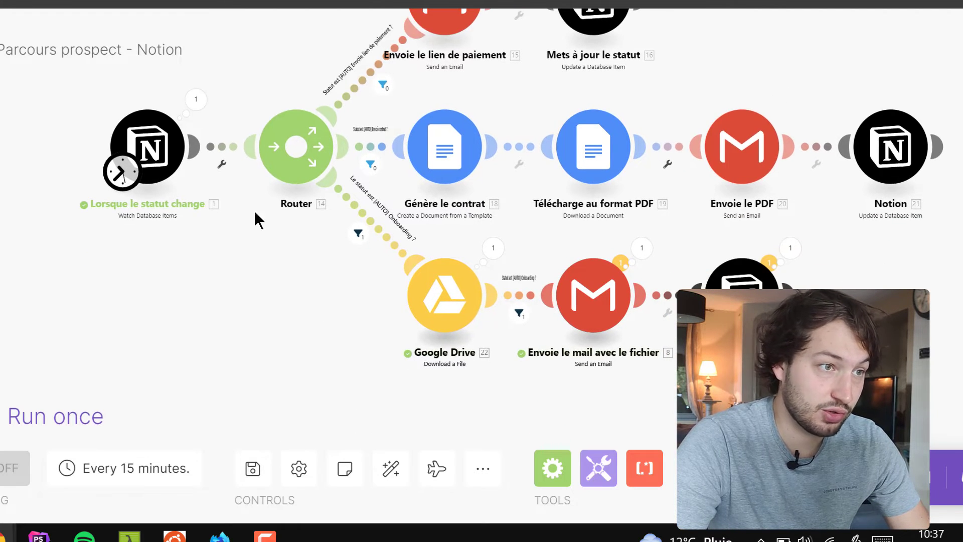
scroll(292, 246, "up", 1)
scroll(316, 317, "down", 1)
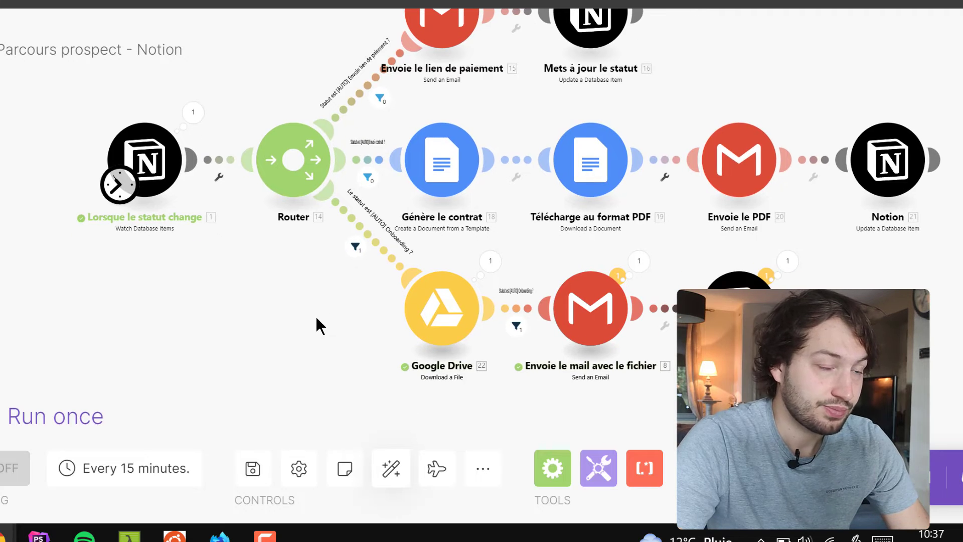